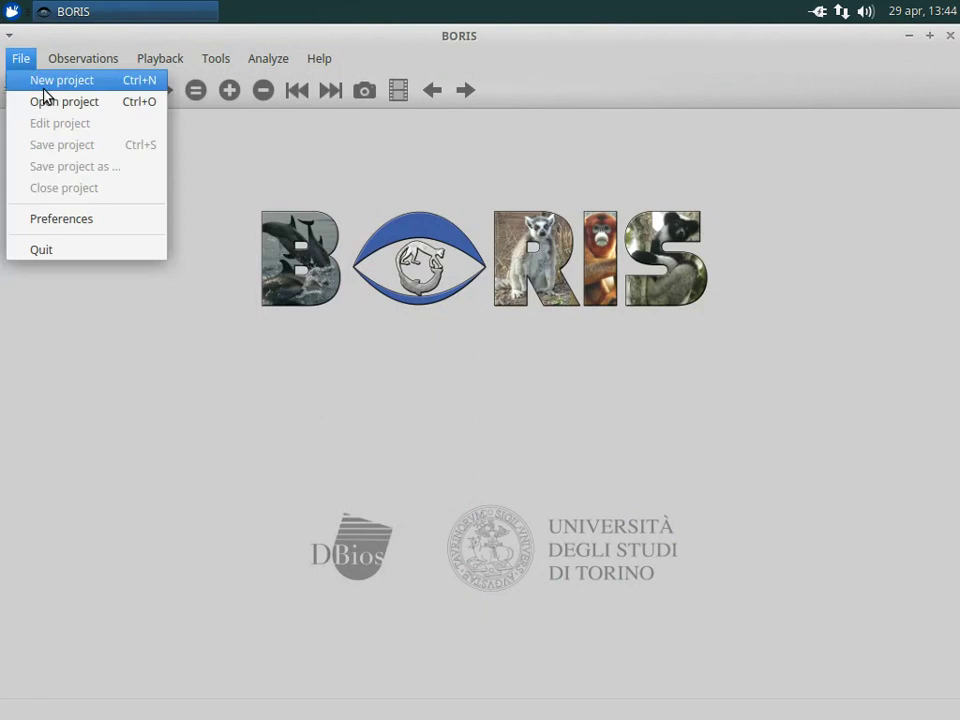
Open Demo project.boris from the home folder
{"action": "left_click", "coordinate": [55, 103]}
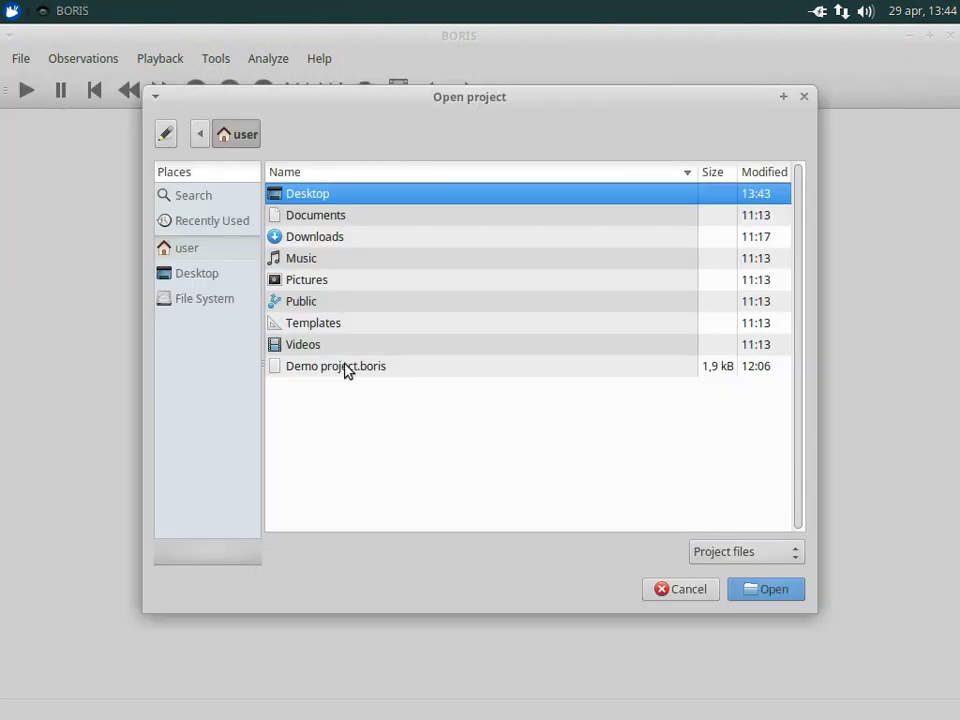
{"action": "left_click", "coordinate": [346, 368]}
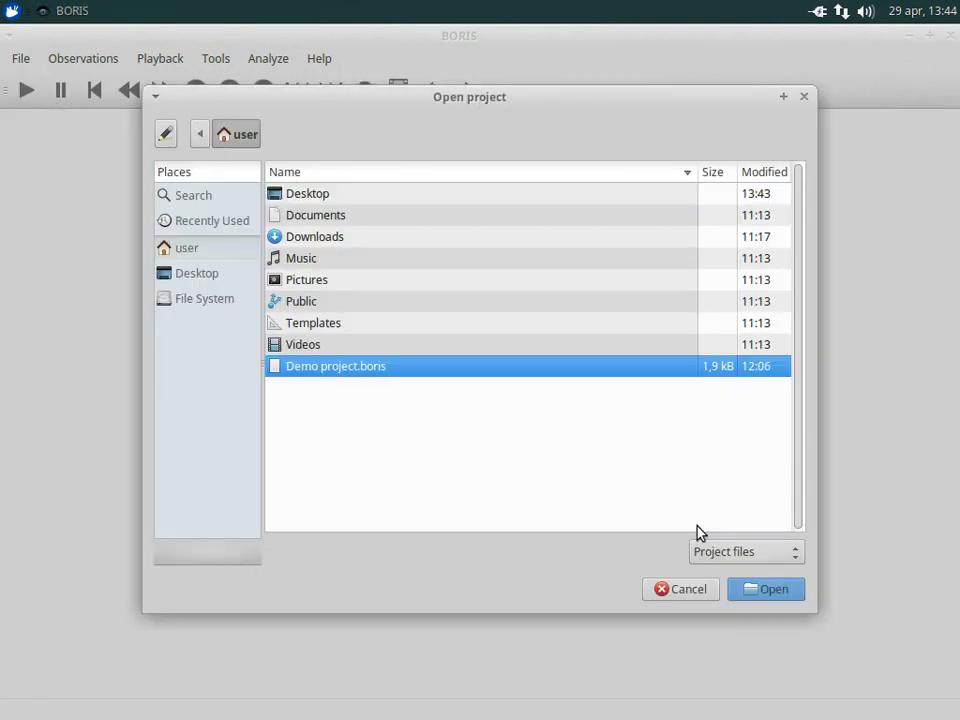
{"action": "left_click", "coordinate": [777, 598]}
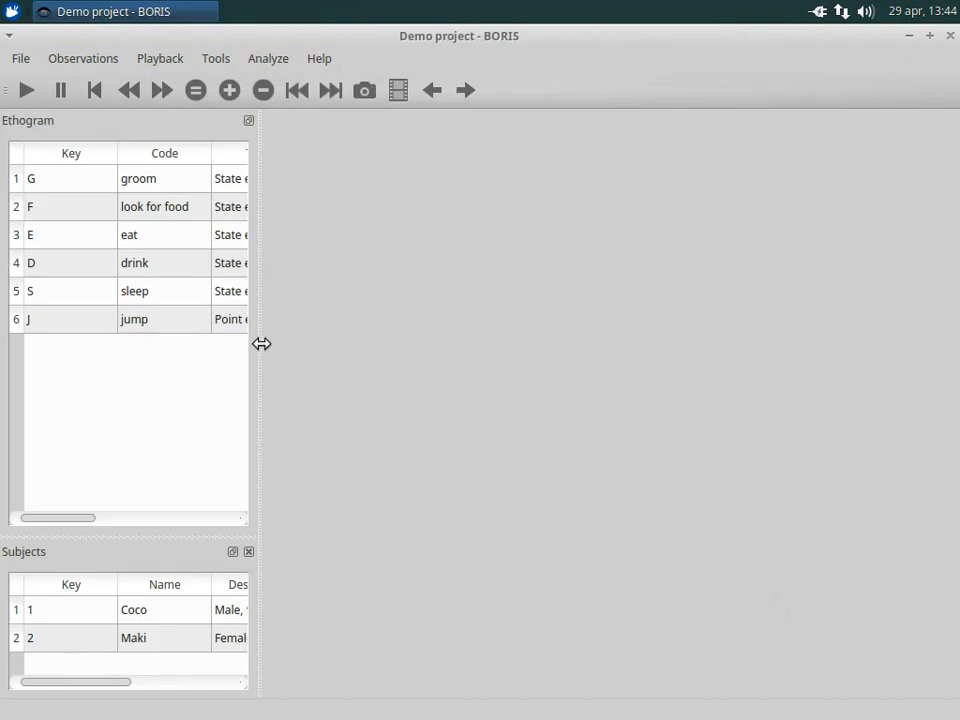
Resize the dock and narrow the Key columns so behaviour codes and subject names show fully
{"action": "left_click_drag", "start_coordinate": [260, 344], "coordinate": [161, 341]}
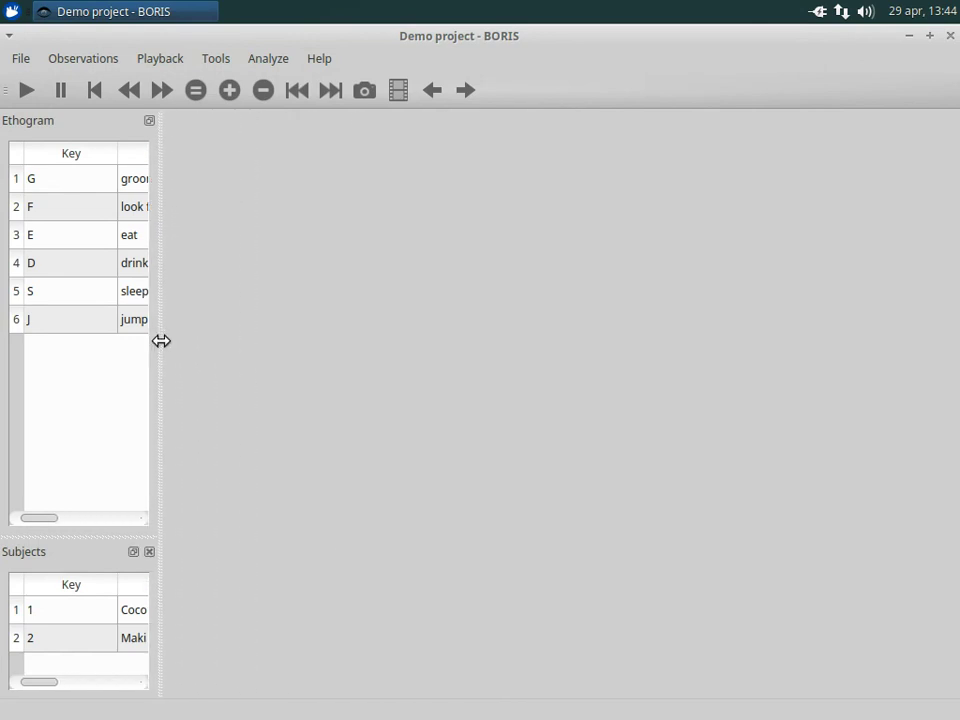
{"action": "left_click_drag", "start_coordinate": [120, 159], "coordinate": [67, 158]}
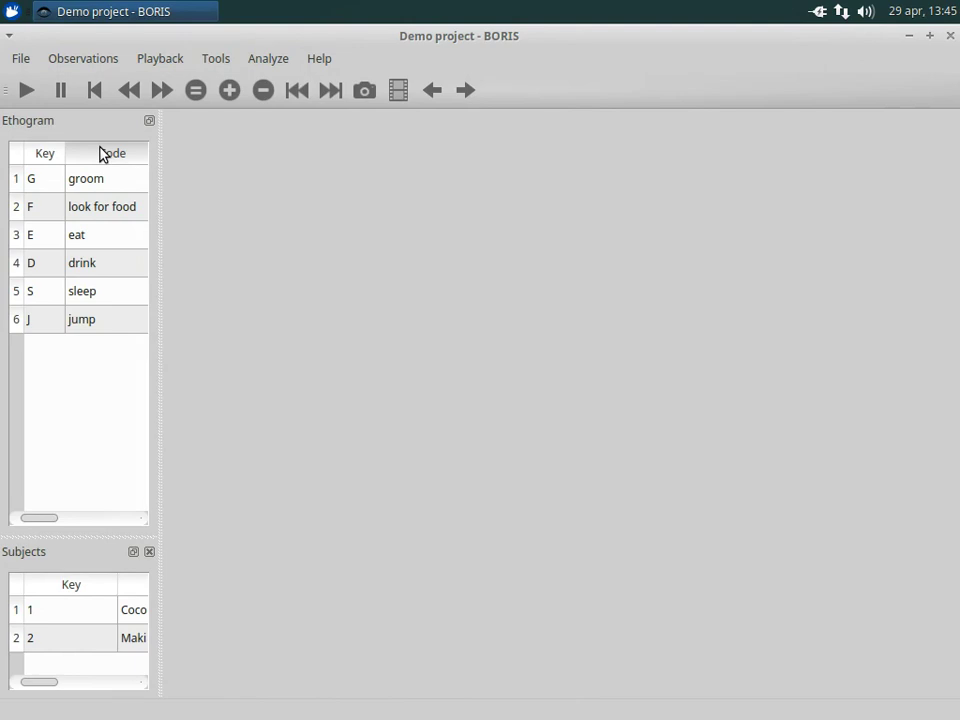
{"action": "left_click_drag", "start_coordinate": [120, 592], "coordinate": [62, 588]}
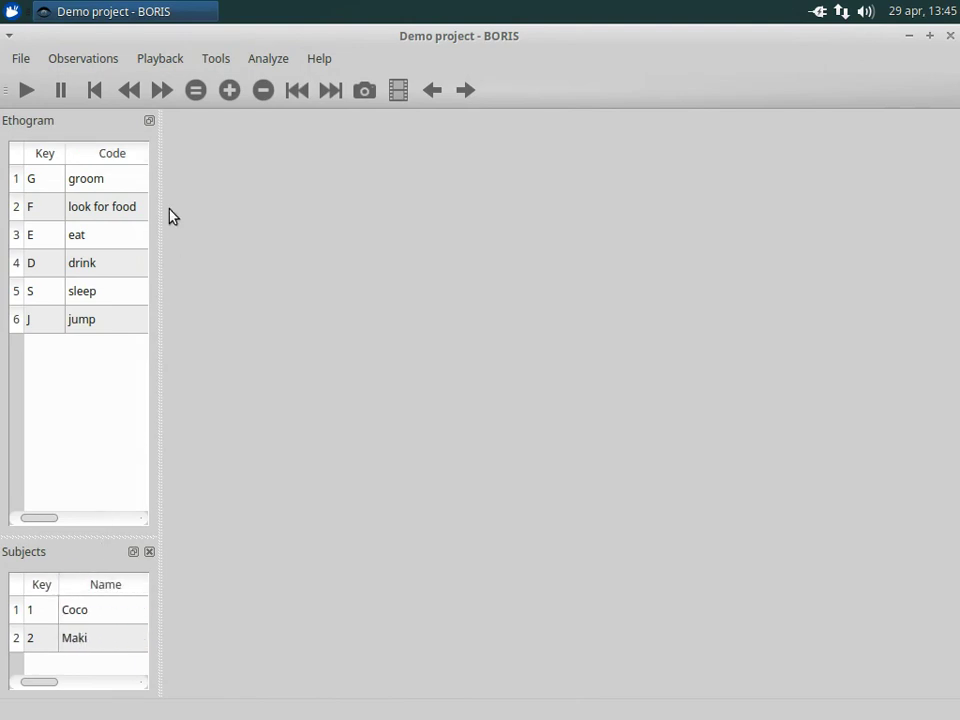
Create observation 'demo 1' with Meteo conditions 'sun' and 3 individuals in the group
{"action": "left_click", "coordinate": [82, 60]}
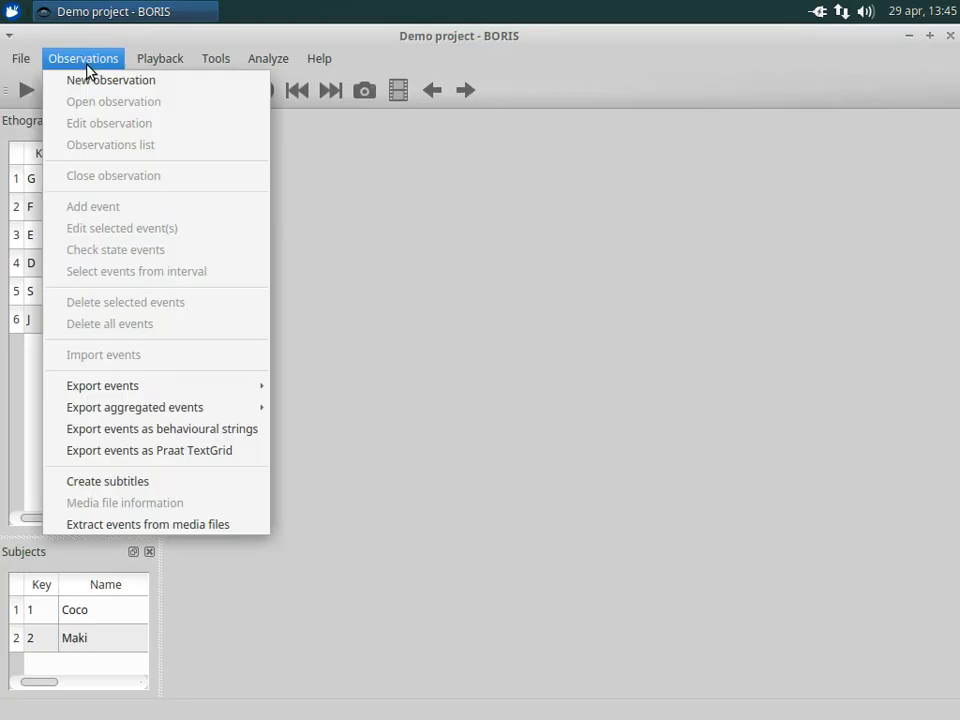
{"action": "left_click", "coordinate": [99, 82]}
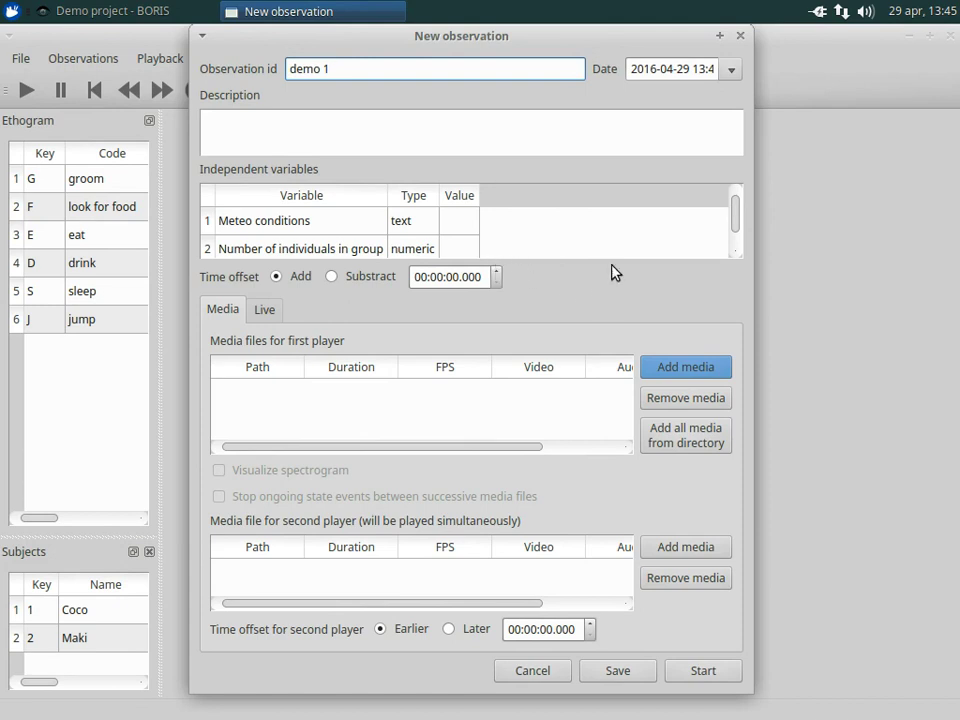
{"action": "left_click", "coordinate": [460, 222]}
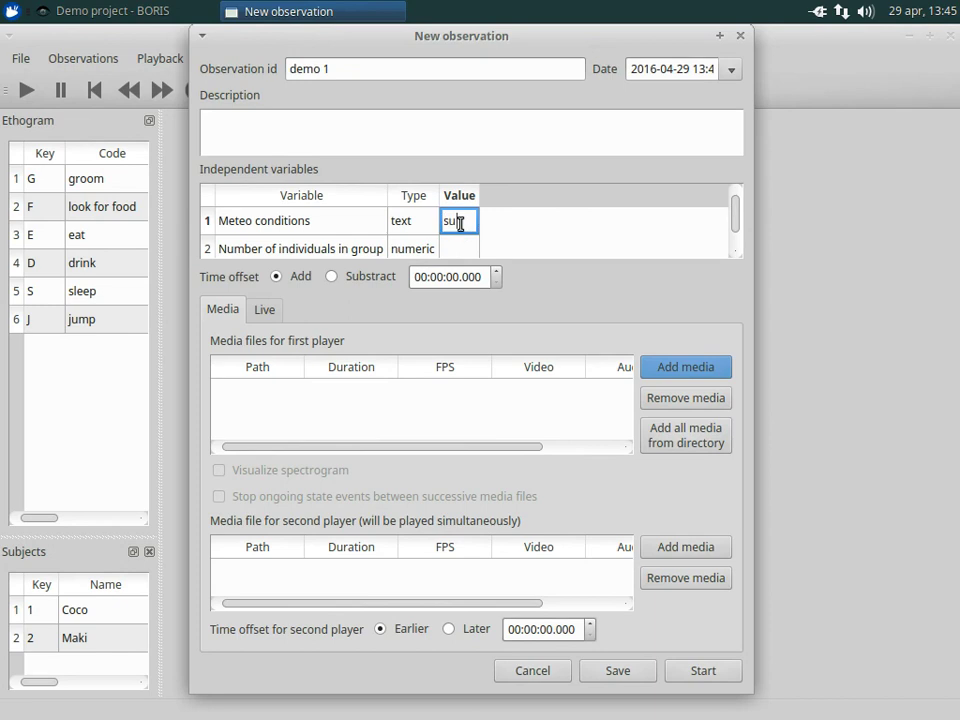
{"action": "type", "text": "sun"}
{"action": "left_click", "coordinate": [454, 250]}
{"action": "type", "text": "3"}
{"action": "key", "text": "Return"}
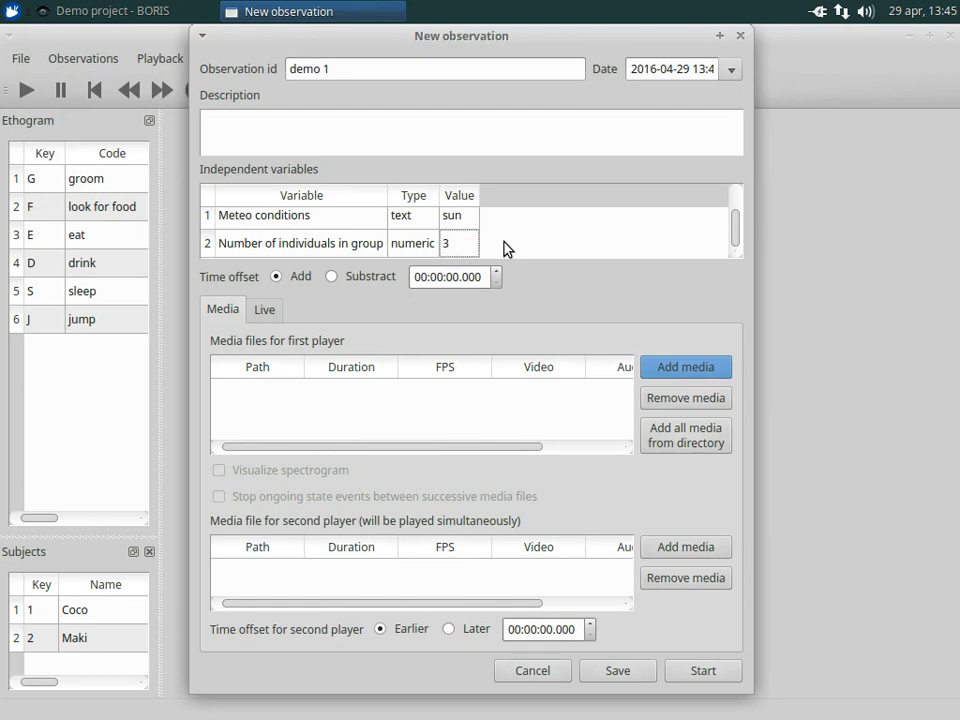
Add Desktop/videoS1.mp4 as the observation's media, widen the Path column, and start coding
{"action": "left_click", "coordinate": [656, 366]}
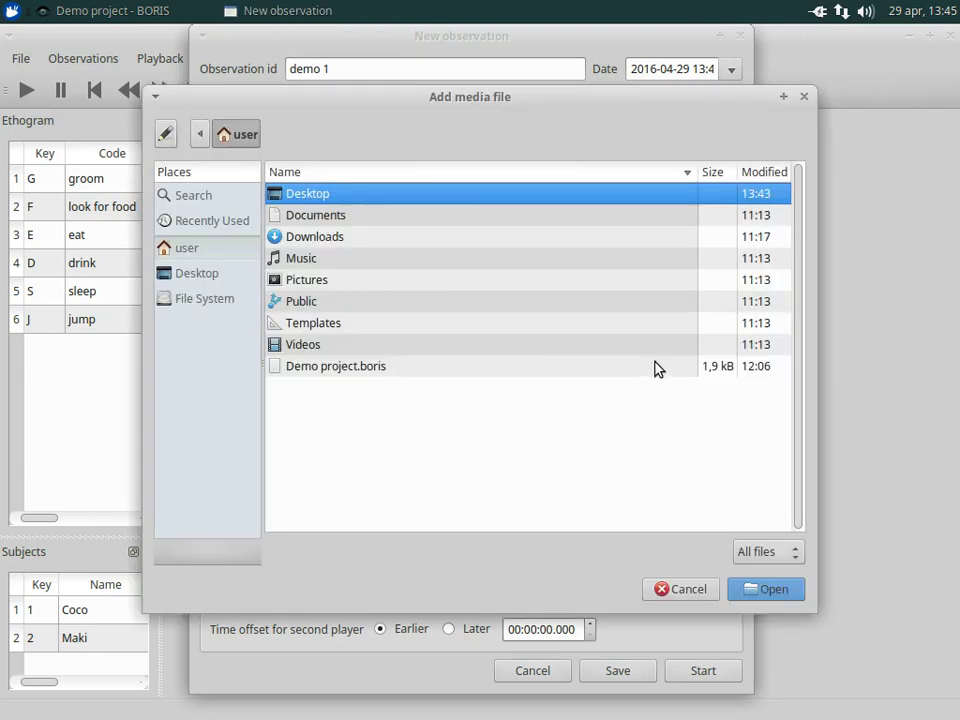
{"action": "left_click", "coordinate": [206, 273]}
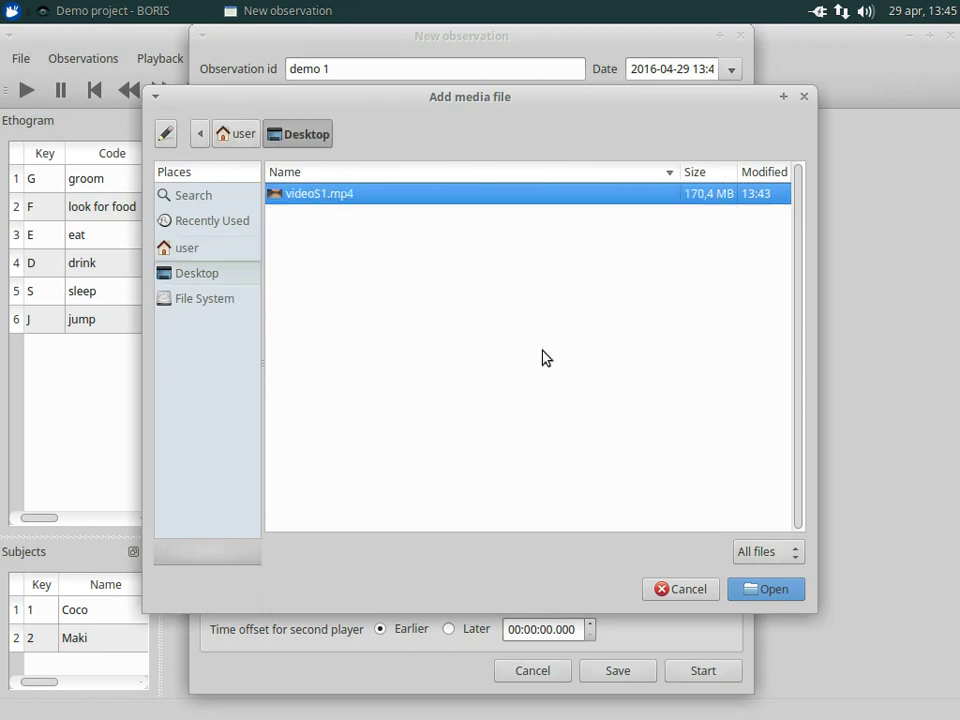
{"action": "left_click", "coordinate": [772, 590]}
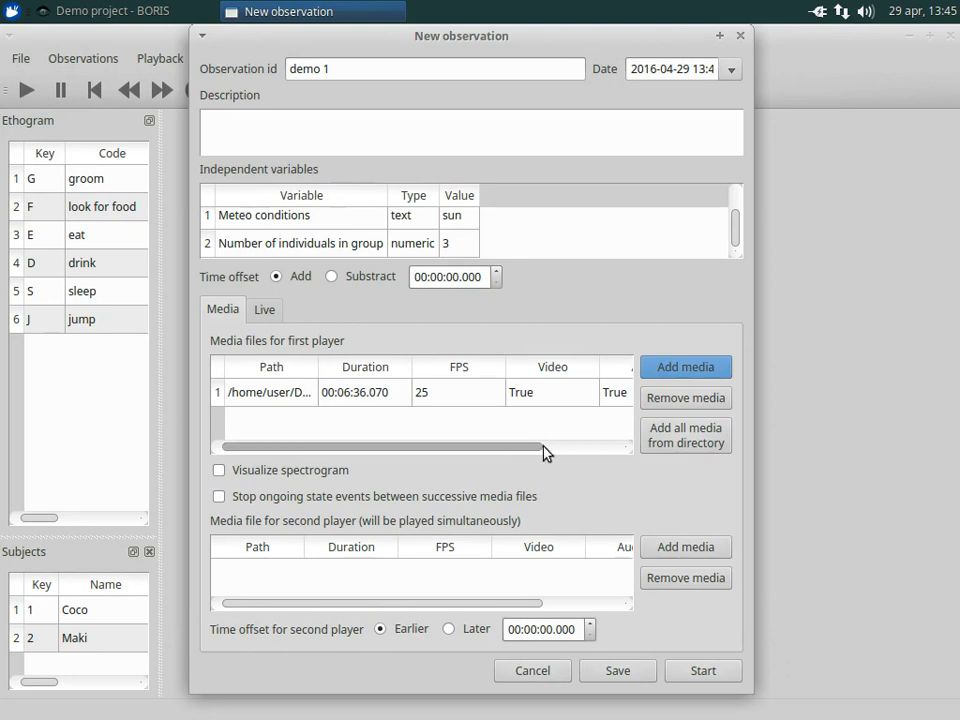
{"action": "left_click_drag", "start_coordinate": [545, 453], "coordinate": [497, 450]}
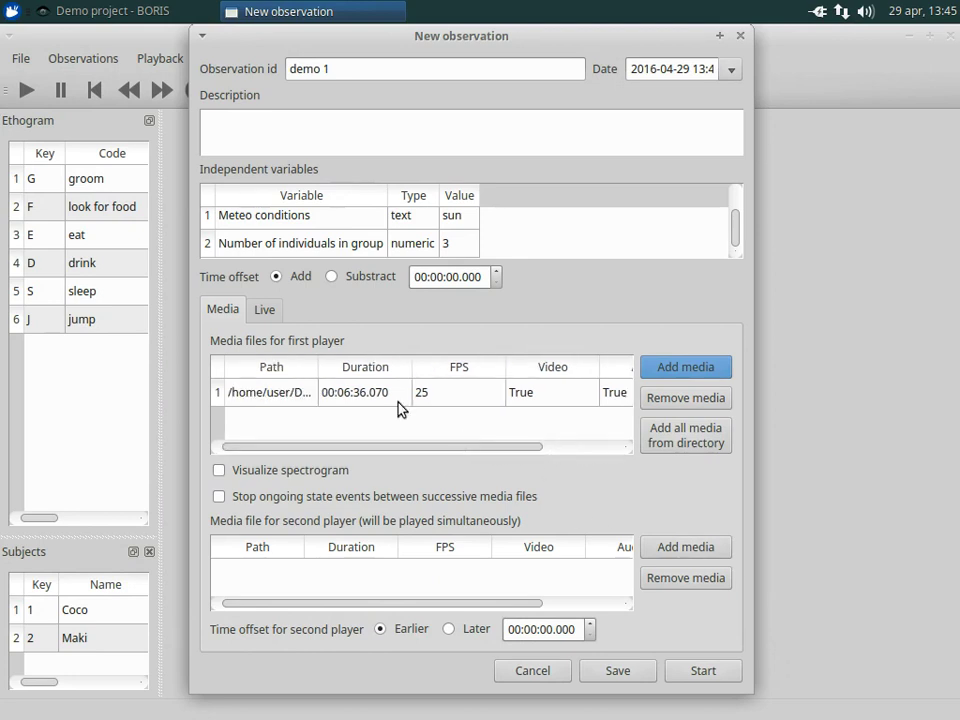
{"action": "left_click_drag", "start_coordinate": [320, 369], "coordinate": [426, 372]}
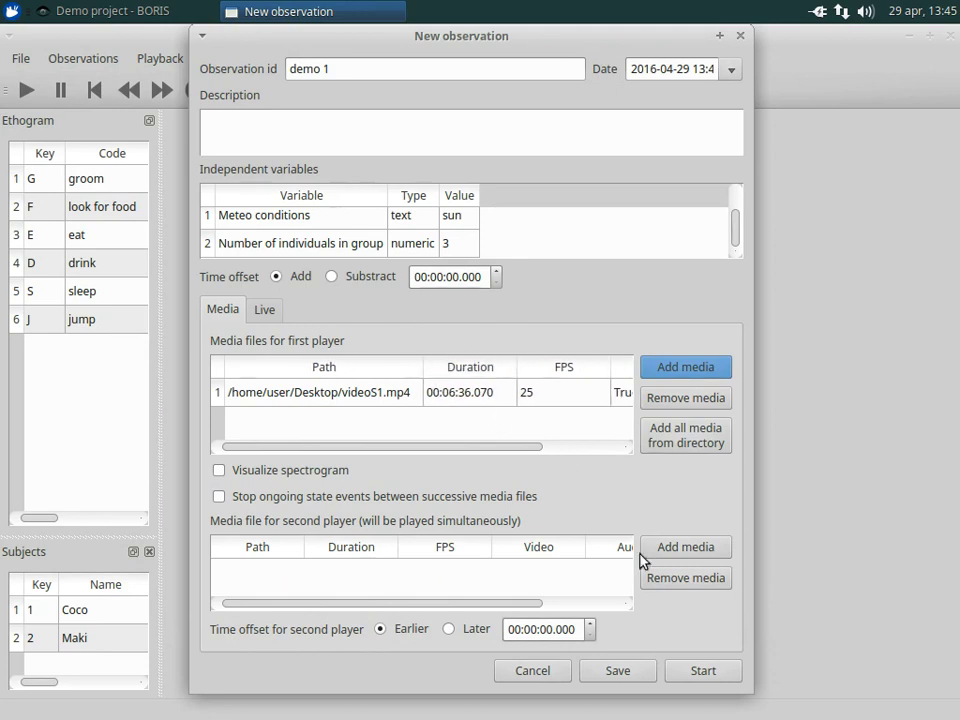
{"action": "left_click", "coordinate": [714, 675]}
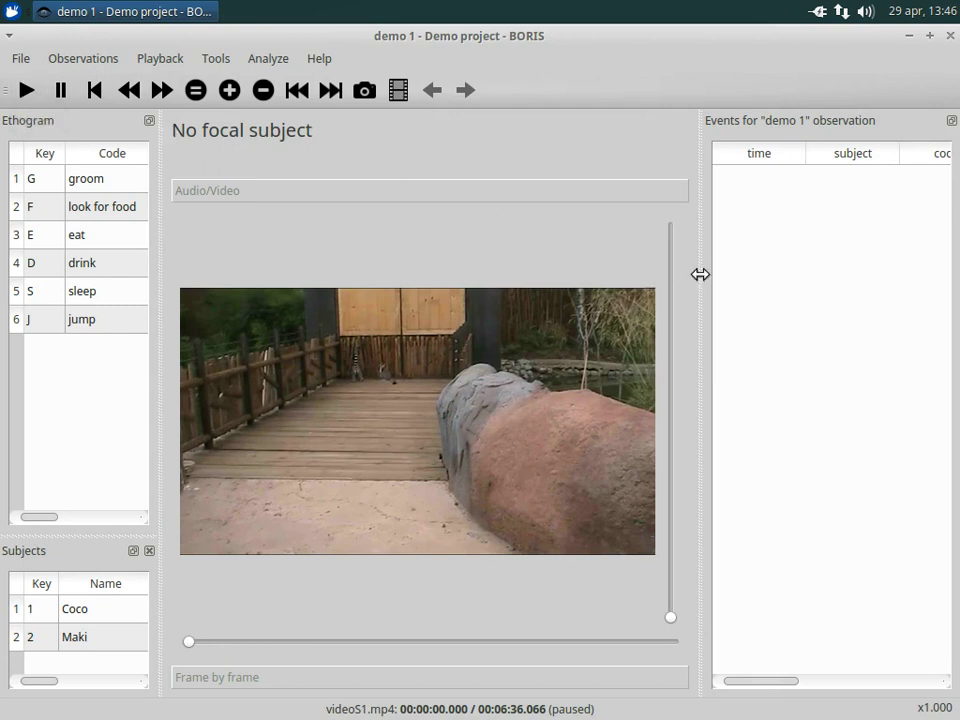
Adjust the video/Events splitter and narrow the time column so all event columns fit
{"action": "left_click_drag", "start_coordinate": [700, 274], "coordinate": [645, 278]}
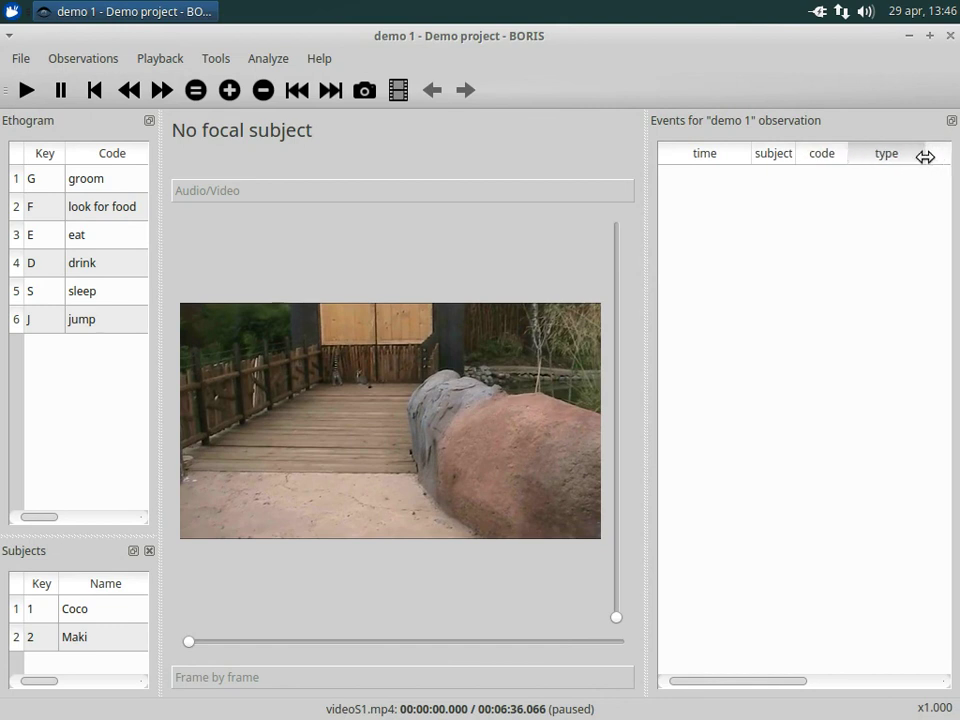
{"action": "left_click_drag", "start_coordinate": [750, 154], "coordinate": [720, 156]}
{"action": "left_click_drag", "start_coordinate": [645, 267], "coordinate": [718, 270]}
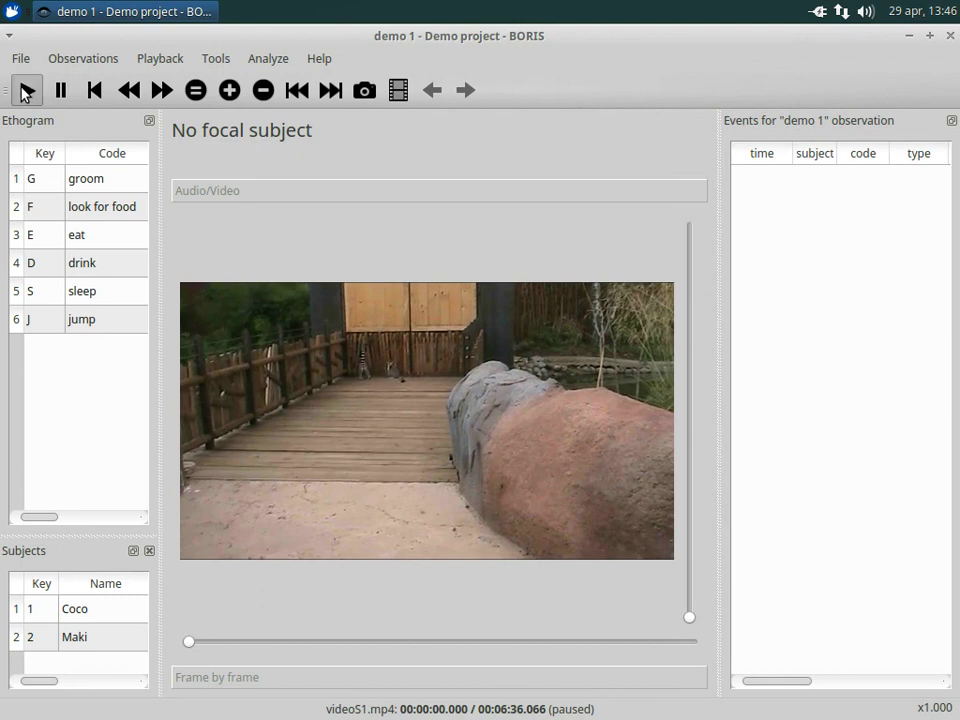
Play the video, slow it down to x0.700, then return to normal x1.000 speed
{"action": "left_click", "coordinate": [26, 92]}
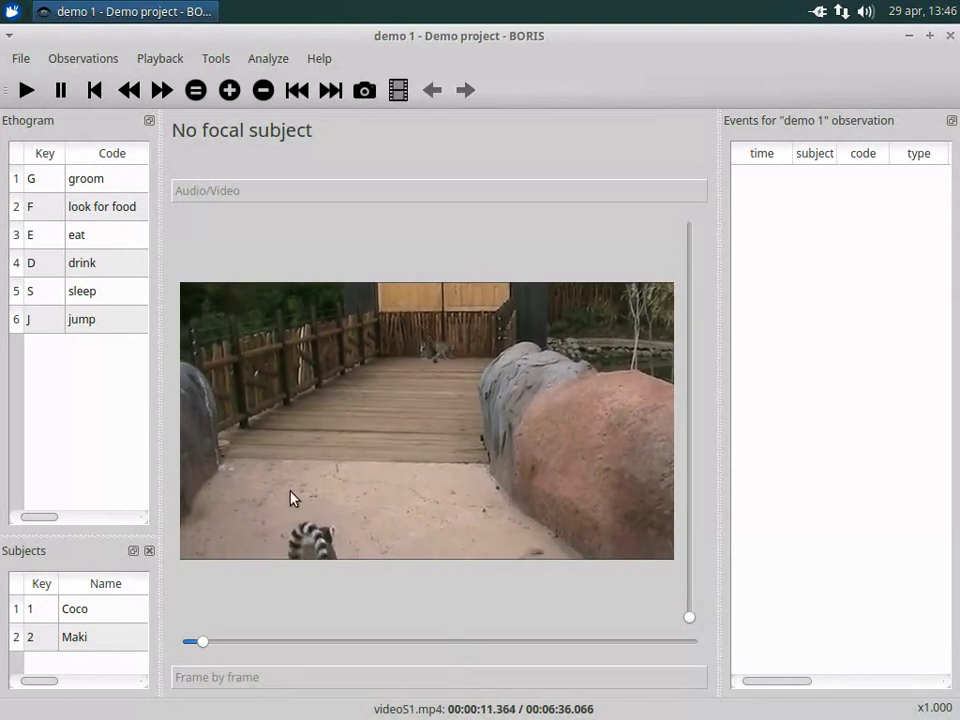
{"action": "left_click", "coordinate": [262, 92]}
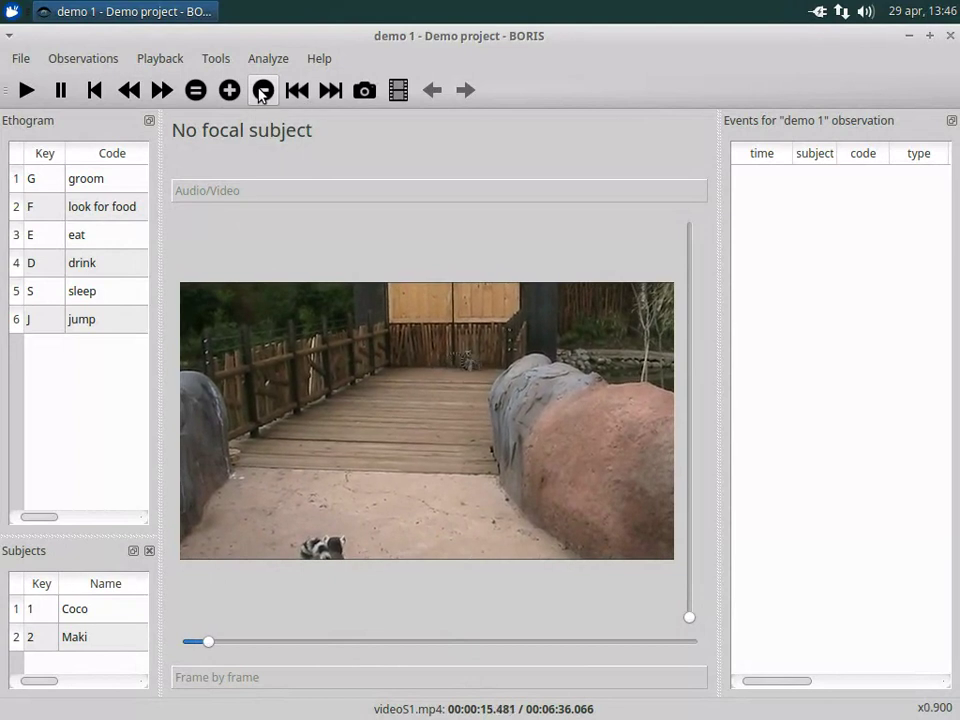
{"action": "left_click", "coordinate": [262, 92]}
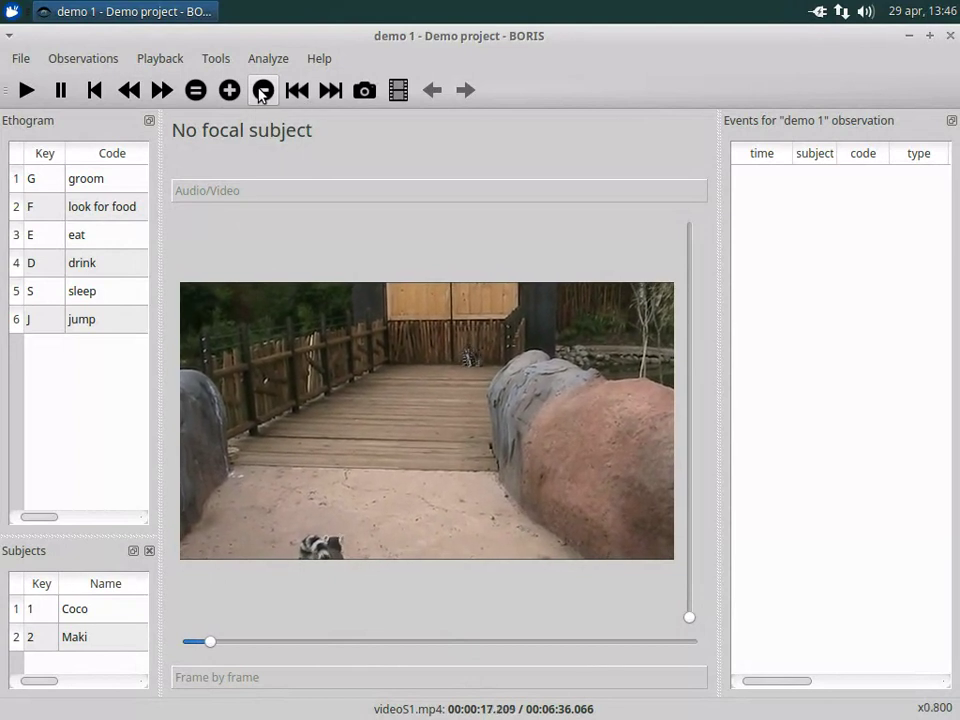
{"action": "left_click", "coordinate": [262, 92]}
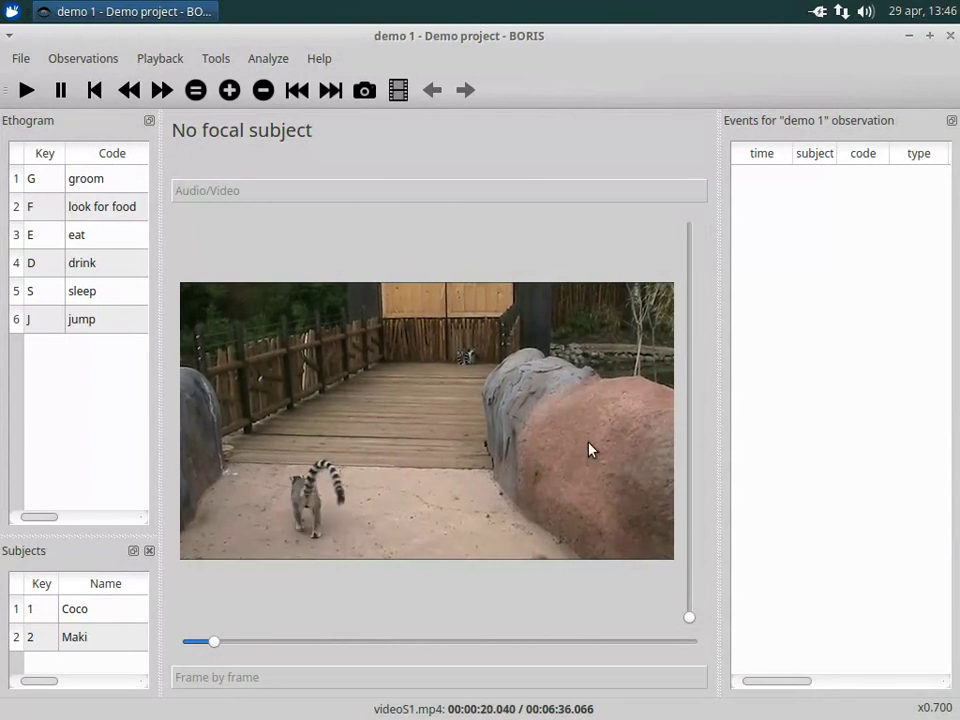
{"action": "left_click", "coordinate": [196, 94]}
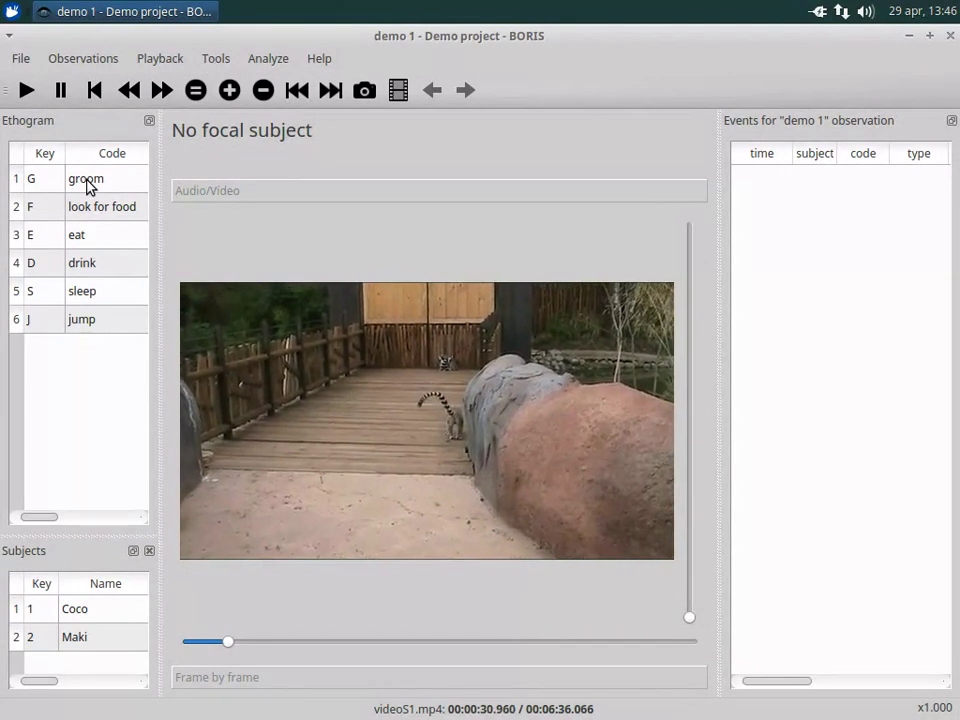
Record a groom event from 00:00:32.240 to about 00:00:56, resizing panels and columns
{"action": "double_click", "coordinate": [88, 187]}
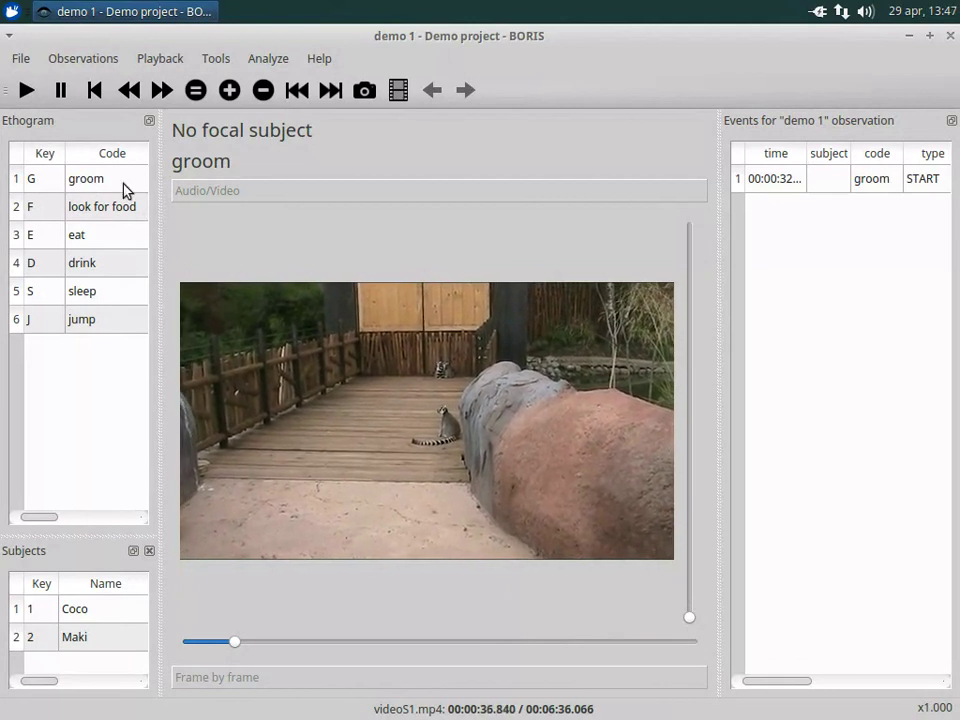
{"action": "left_click_drag", "start_coordinate": [158, 207], "coordinate": [112, 207]}
{"action": "left_click_drag", "start_coordinate": [68, 153], "coordinate": [48, 154]}
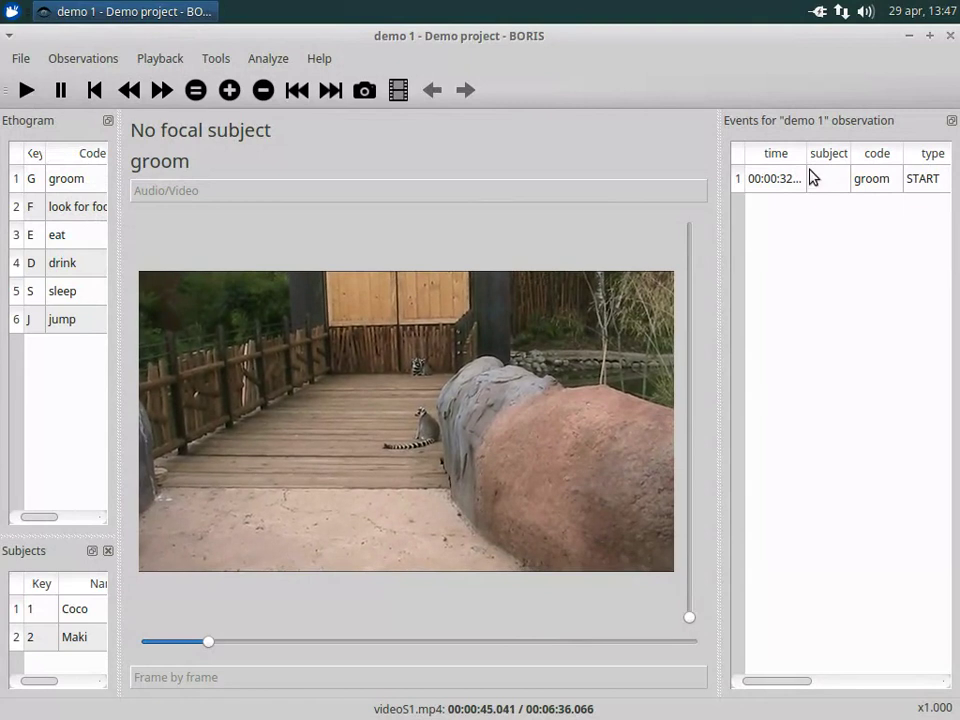
{"action": "mouse_move", "coordinate": [809, 160]}
{"action": "left_mouse_down"}
{"action": "mouse_move", "coordinate": [831, 159]}
{"action": "mouse_move", "coordinate": [801, 162]}
{"action": "left_mouse_up"}
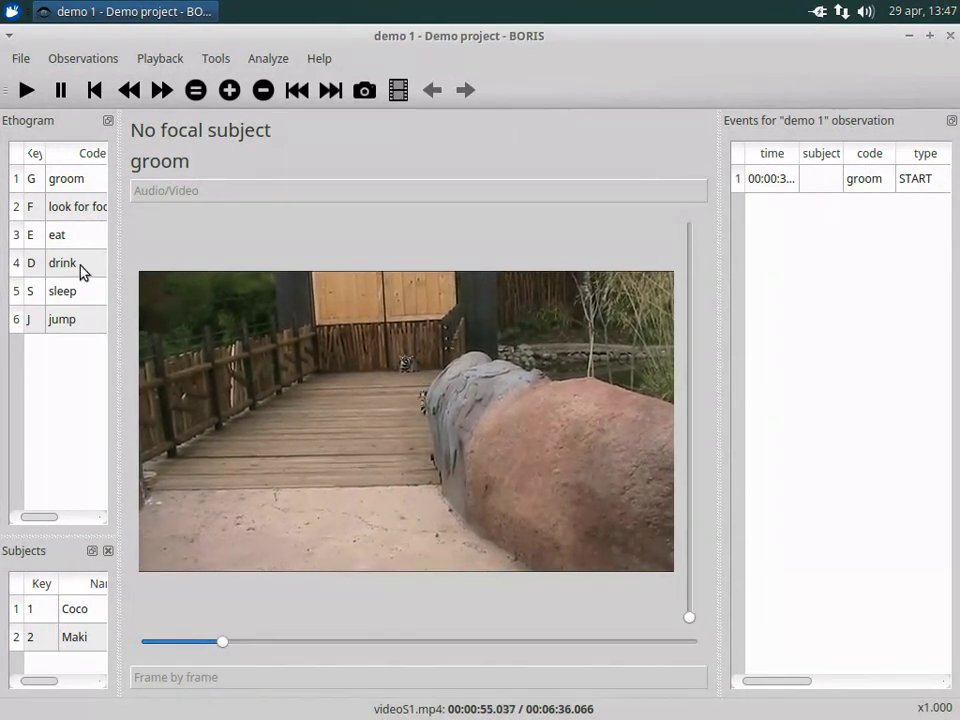
{"action": "double_click", "coordinate": [66, 179]}
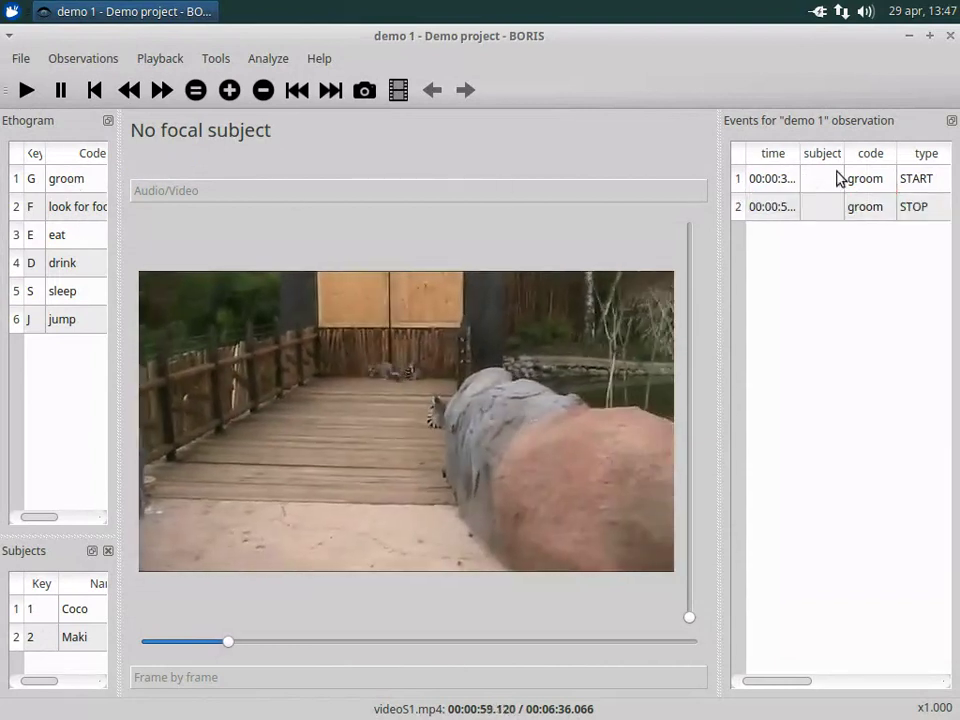
{"action": "left_click_drag", "start_coordinate": [801, 157], "coordinate": [817, 160]}
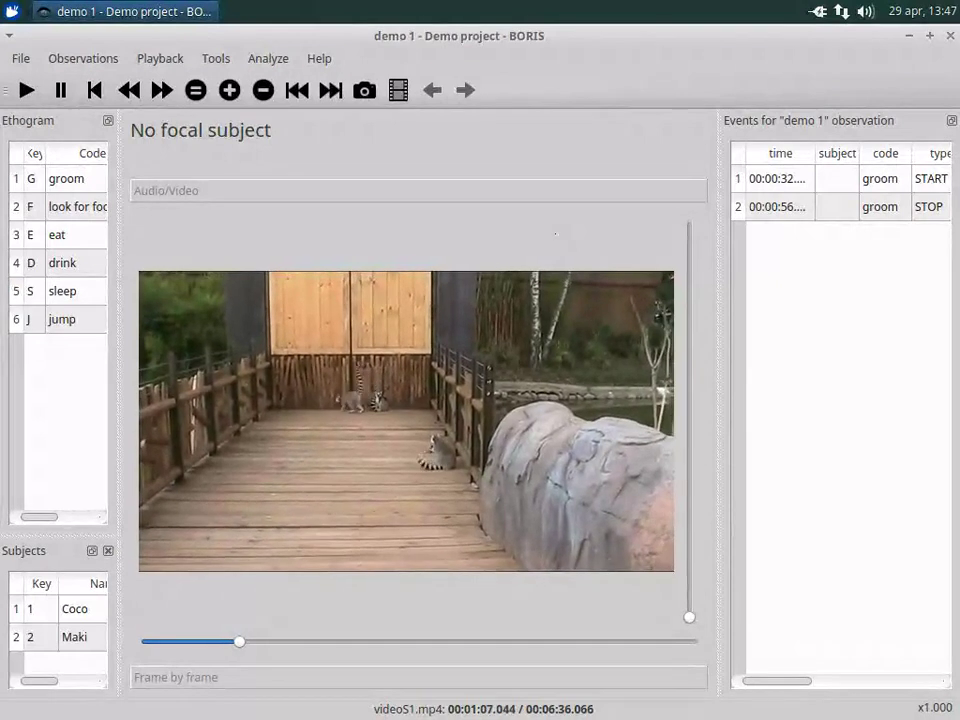
Code Coco's look for food from 00:01:13.965 to 00:01:29.320, then clear the focal subject
{"action": "key", "text": "1"}
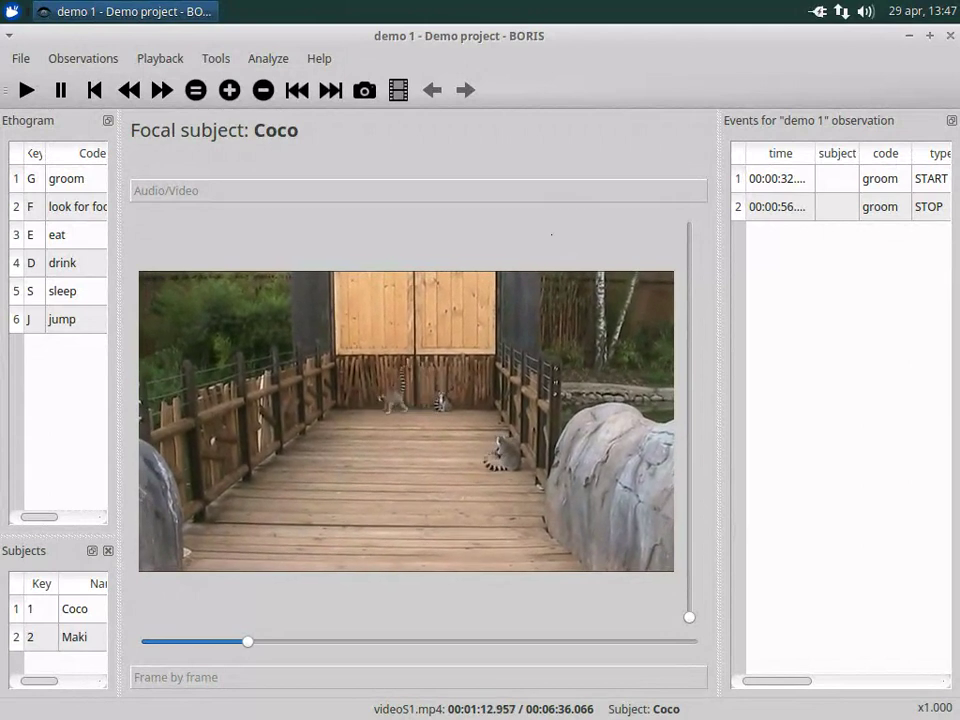
{"action": "key", "text": "f"}
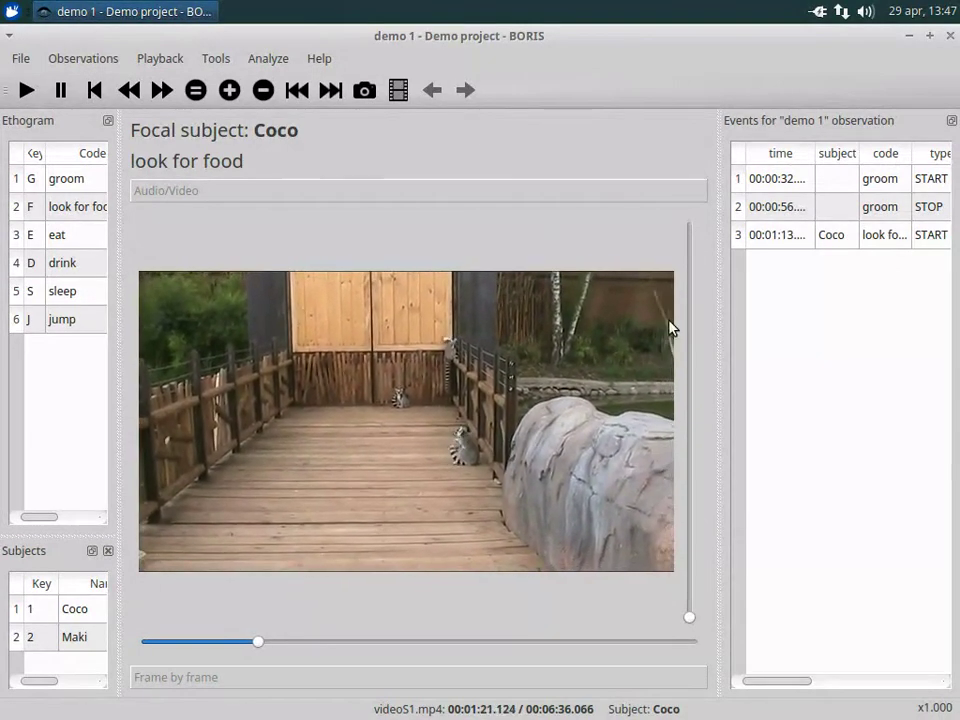
{"action": "left_click_drag", "start_coordinate": [720, 328], "coordinate": [589, 332]}
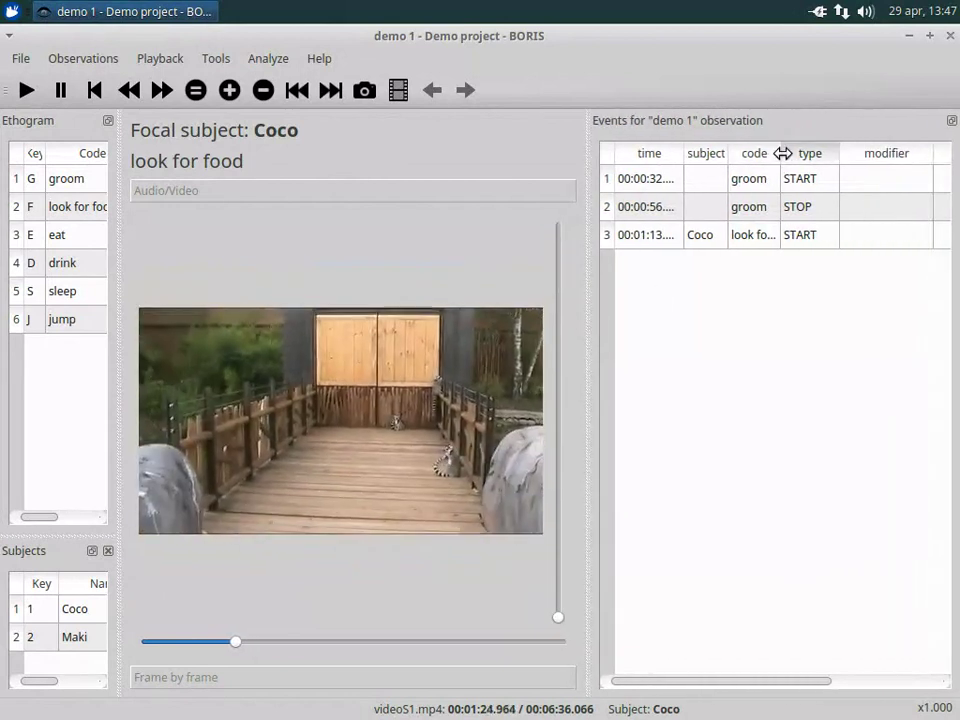
{"action": "left_click_drag", "start_coordinate": [781, 153], "coordinate": [820, 152]}
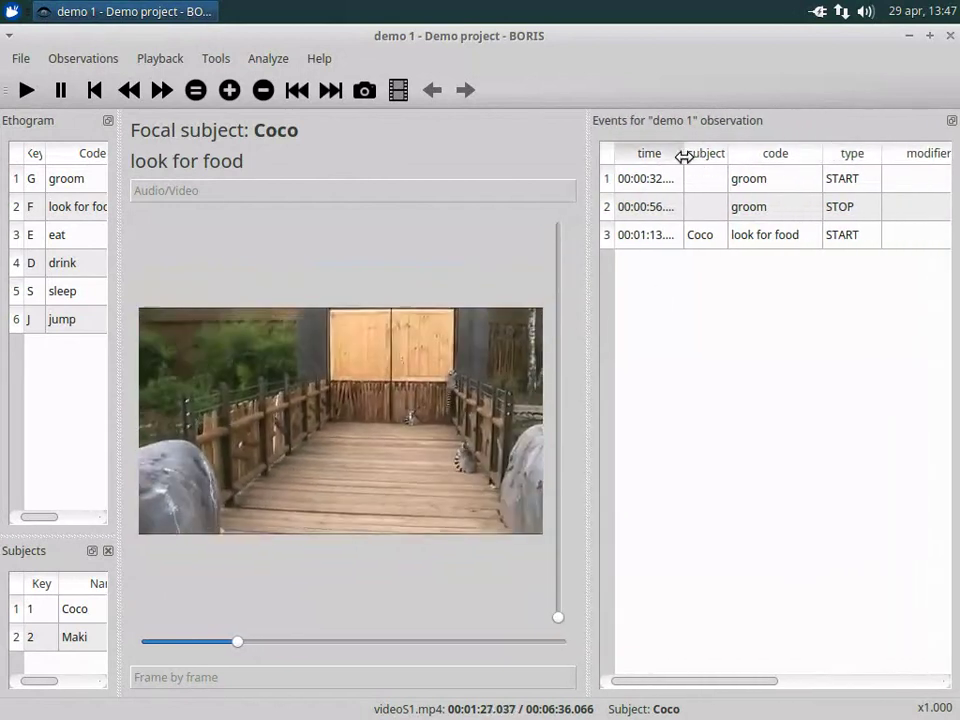
{"action": "left_click_drag", "start_coordinate": [684, 154], "coordinate": [711, 178]}
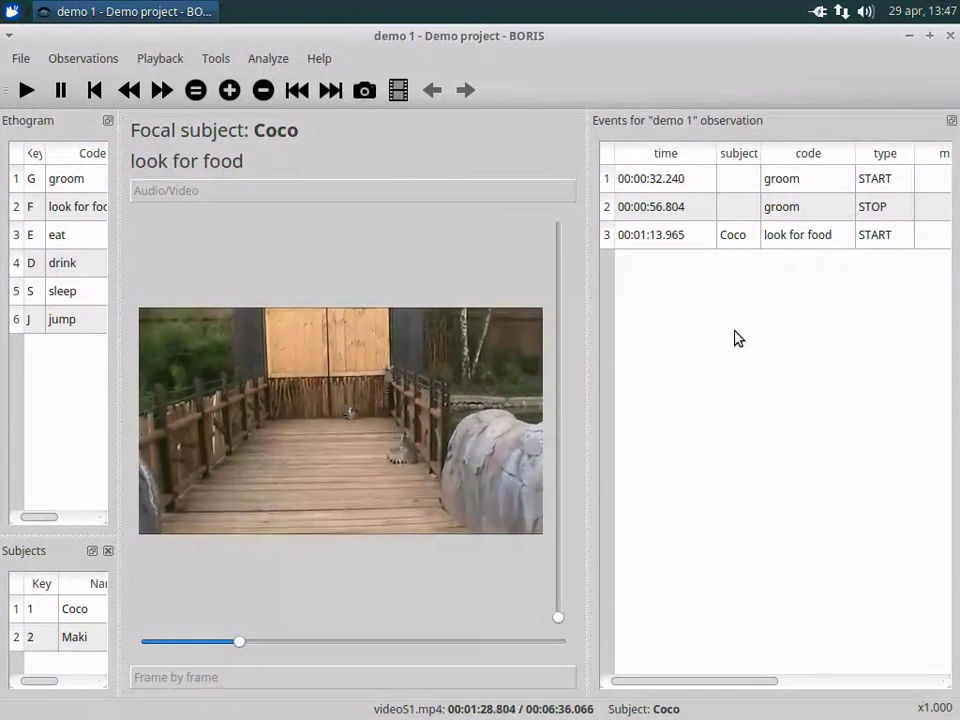
{"action": "key", "text": "f"}
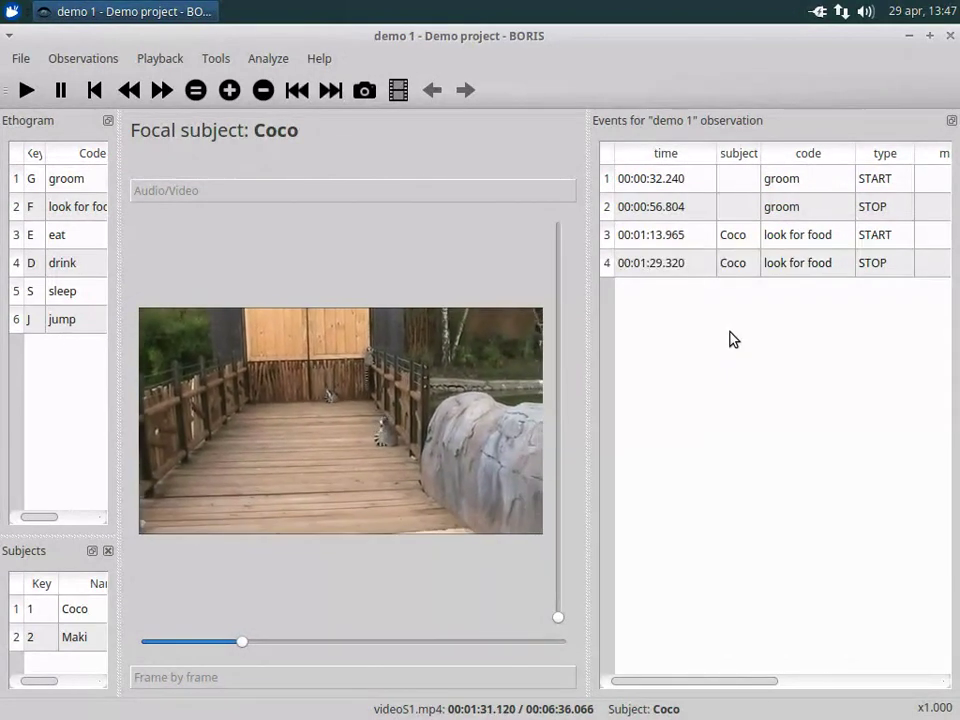
{"action": "double_click", "coordinate": [87, 612]}
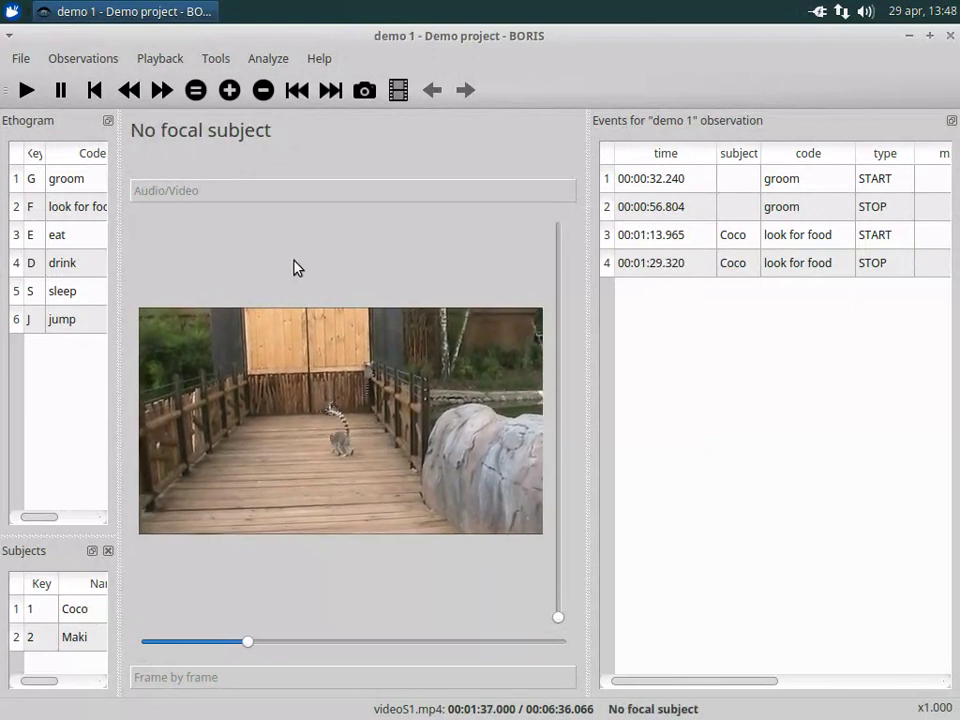
Code Maki's sleep from 00:01:40.842 to 00:01:47.240, then clear the focal subject
{"action": "key", "text": "2"}
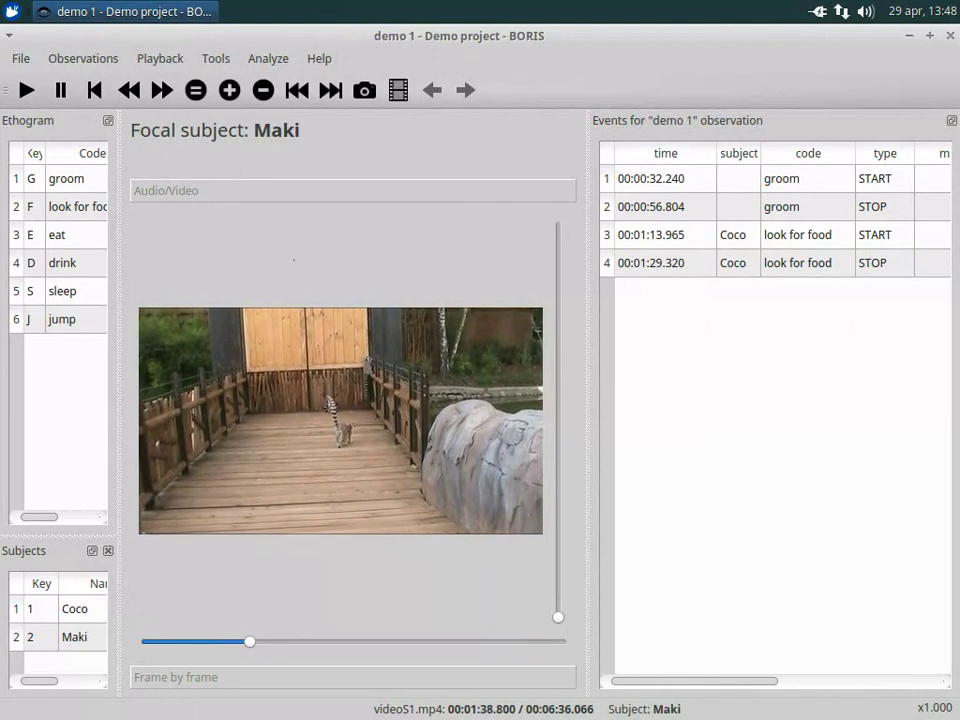
{"action": "key", "text": "s"}
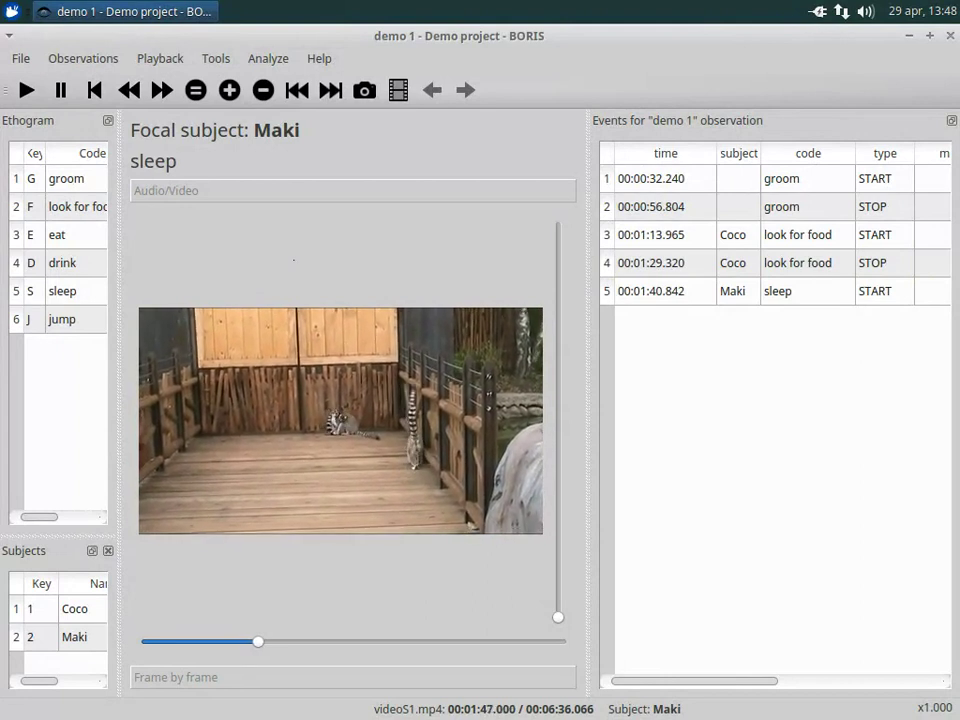
{"action": "key", "text": "s"}
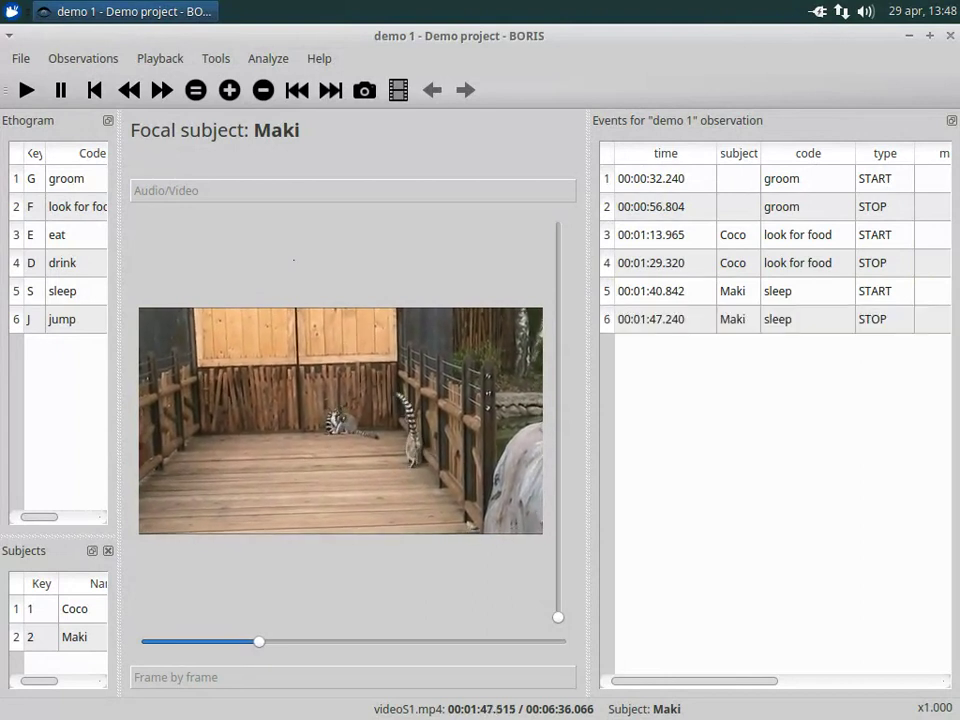
{"action": "left_click", "coordinate": [77, 637]}
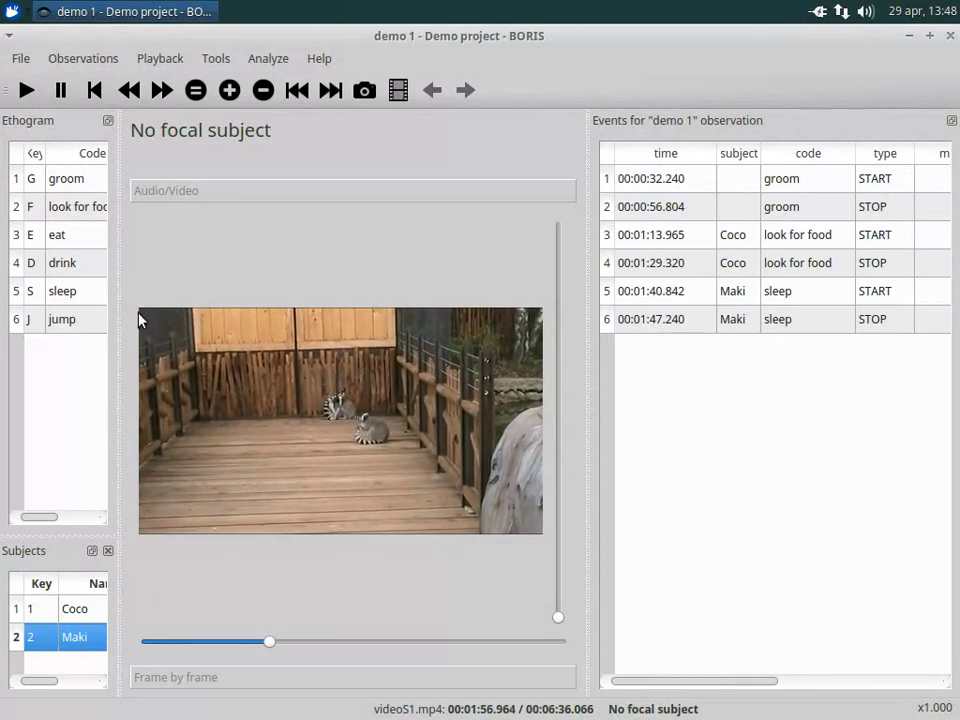
Record a jump event at 00:01:58.760 and edit it to assign subject Coco
{"action": "left_click", "coordinate": [70, 322]}
{"action": "double_click", "coordinate": [70, 322]}
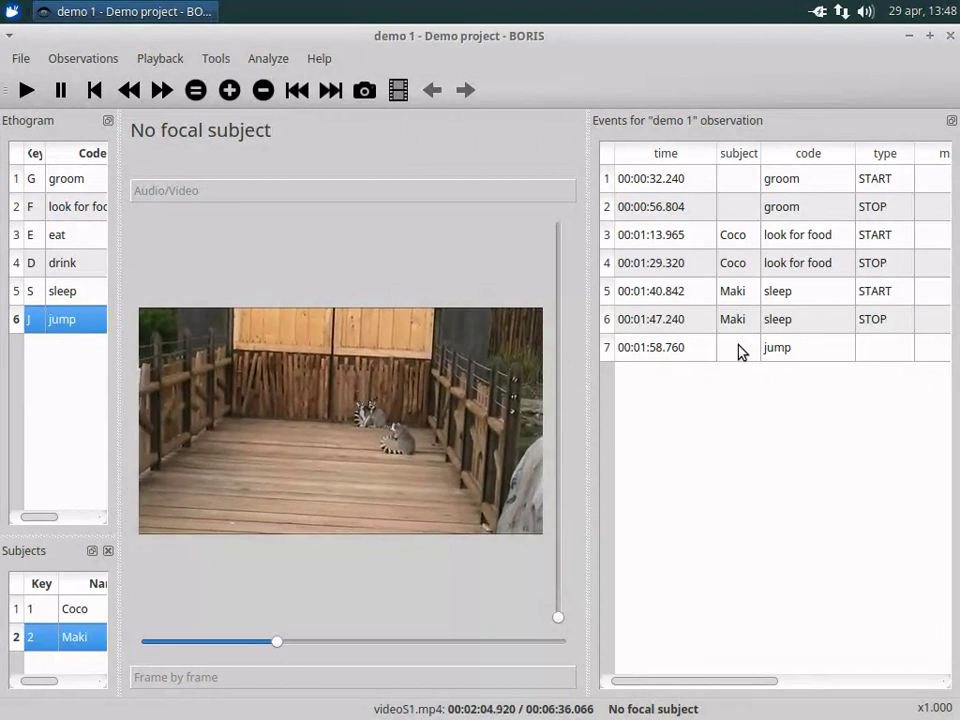
{"action": "right_click", "coordinate": [738, 347]}
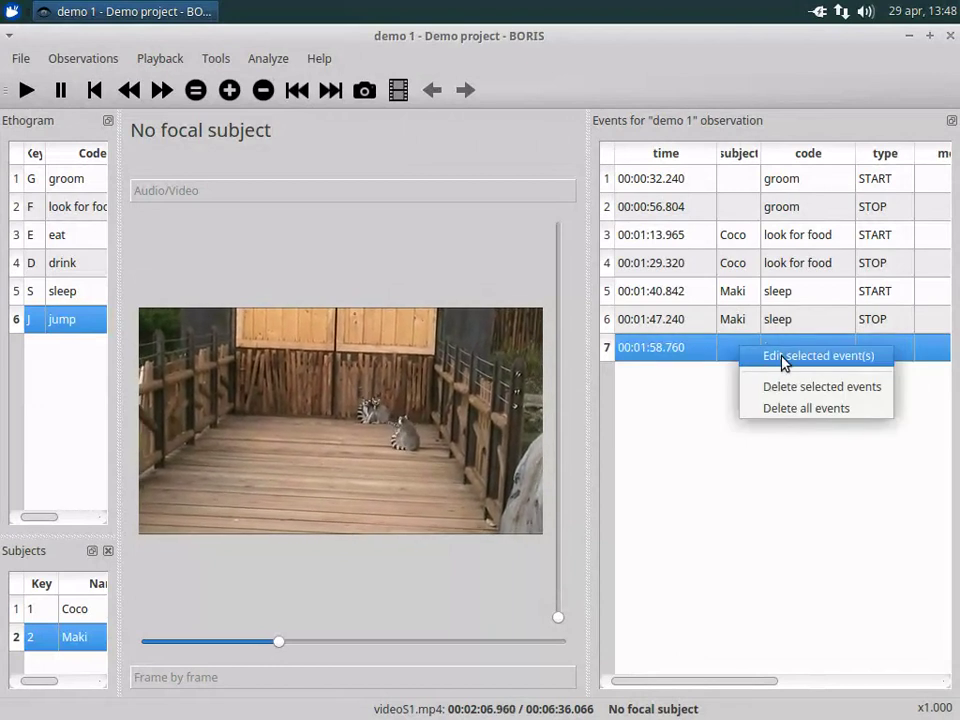
{"action": "left_click", "coordinate": [783, 358]}
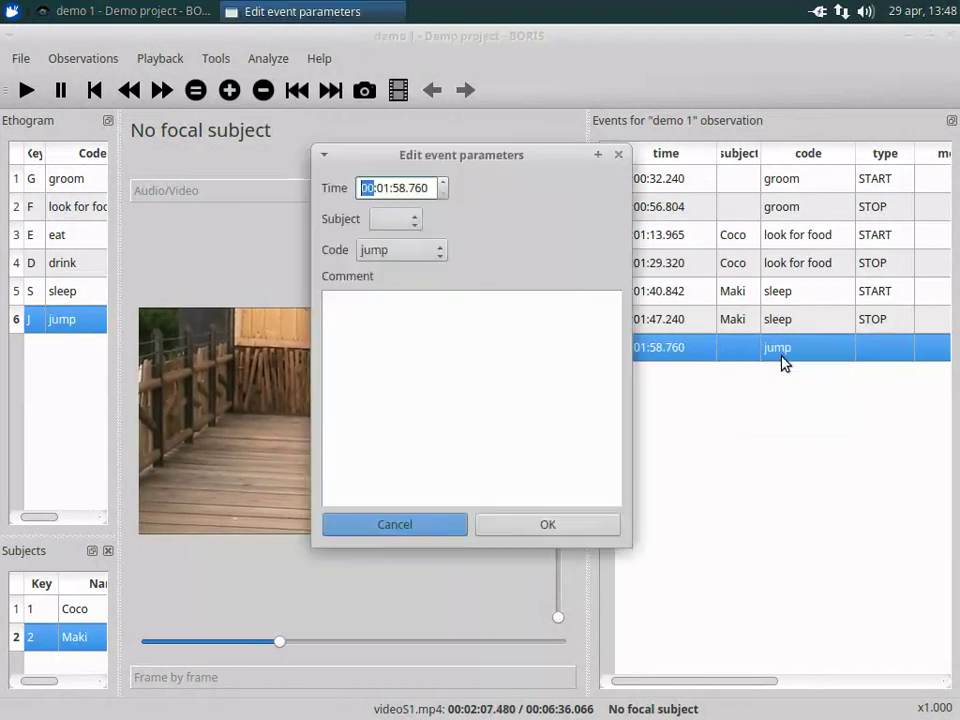
{"action": "left_click", "coordinate": [400, 220]}
{"action": "left_click", "coordinate": [389, 240]}
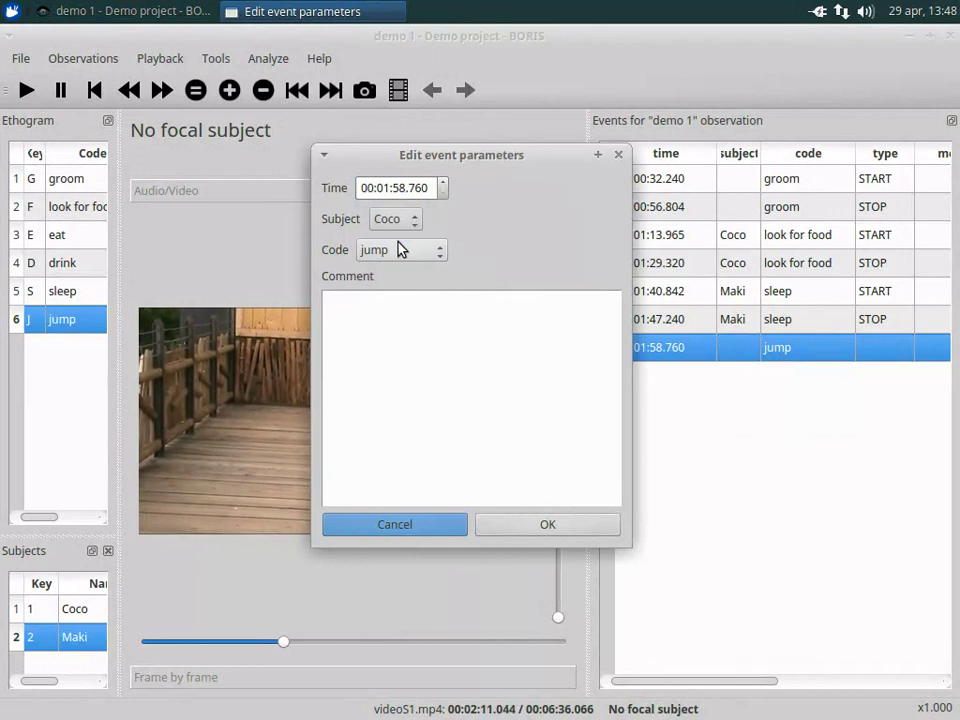
{"action": "left_click", "coordinate": [506, 526]}
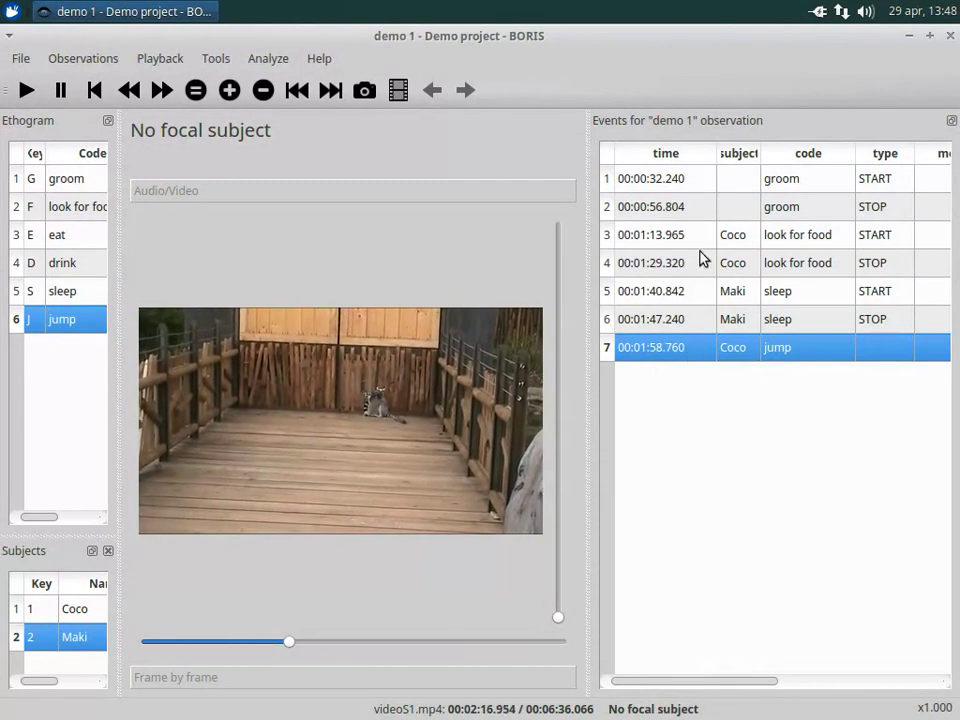
{"action": "left_click", "coordinate": [695, 179]}
Delete the two subjectless groom events (events 1 and 2) from the event list
{"action": "left_click", "coordinate": [692, 209], "text": "shift"}
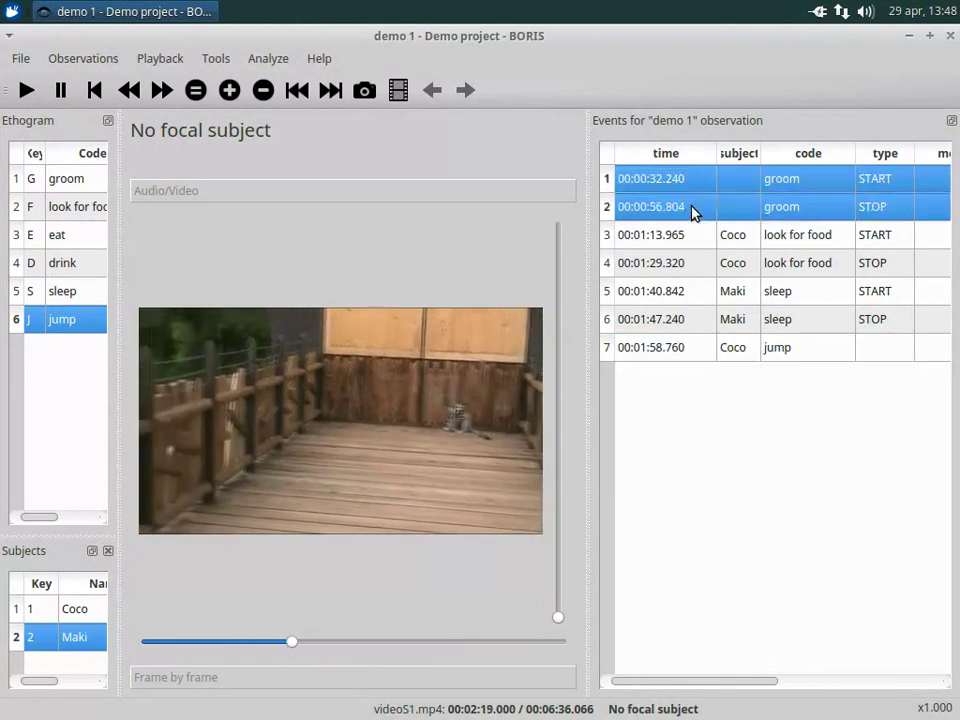
{"action": "right_click", "coordinate": [693, 212]}
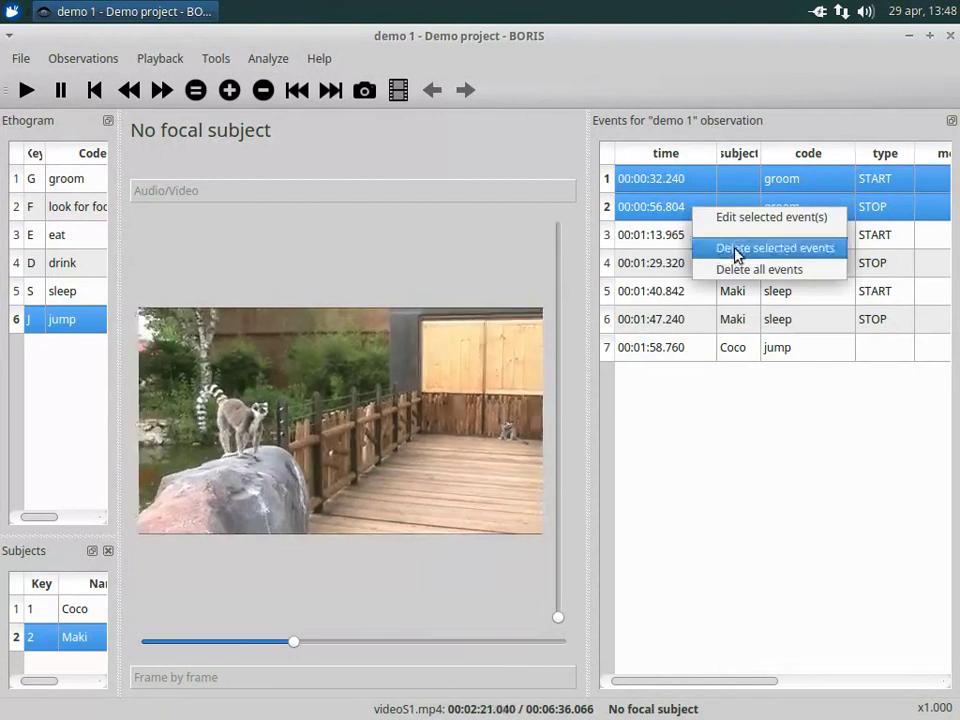
{"action": "left_click", "coordinate": [738, 249]}
{"action": "left_click", "coordinate": [701, 364]}
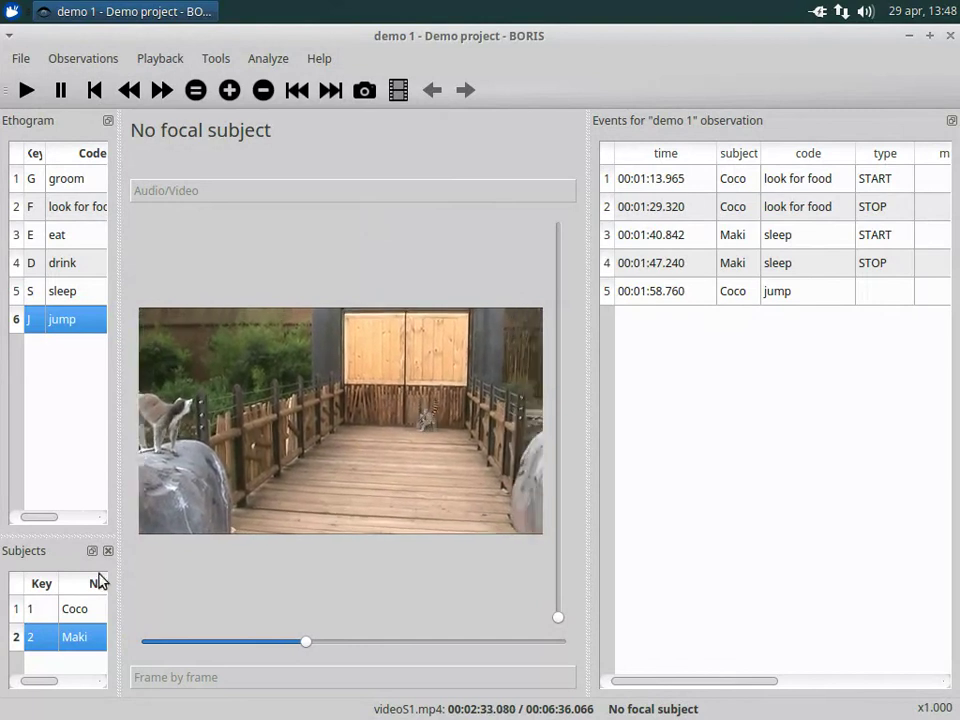
Log Coco's look for food event from 00:02:43.560 to 00:02:54.320
{"action": "double_click", "coordinate": [72, 612]}
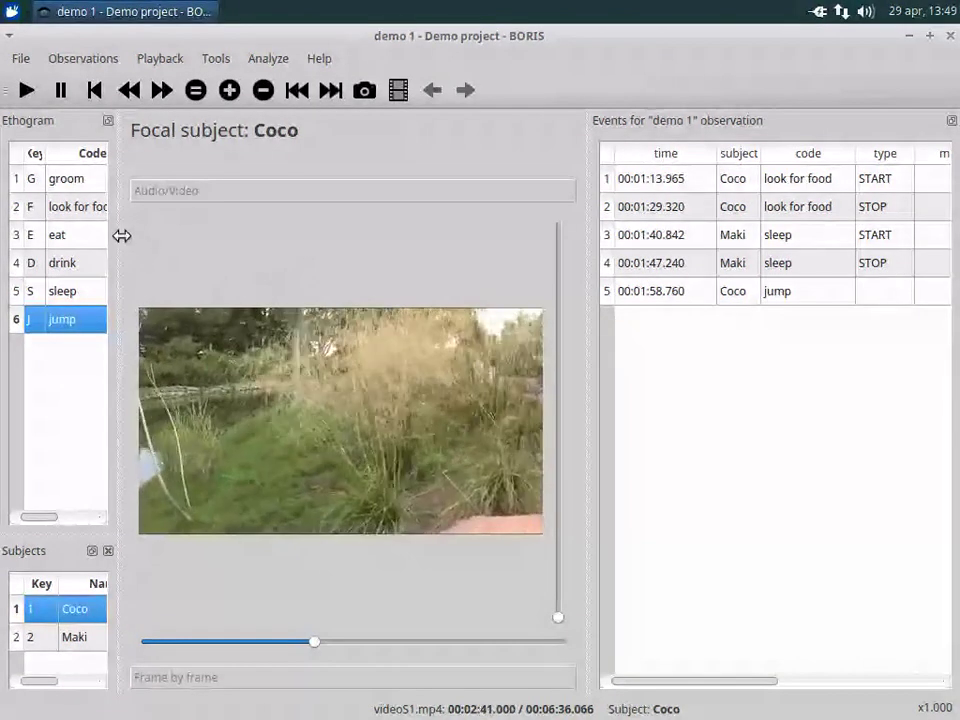
{"action": "left_click_drag", "start_coordinate": [120, 236], "coordinate": [176, 242]}
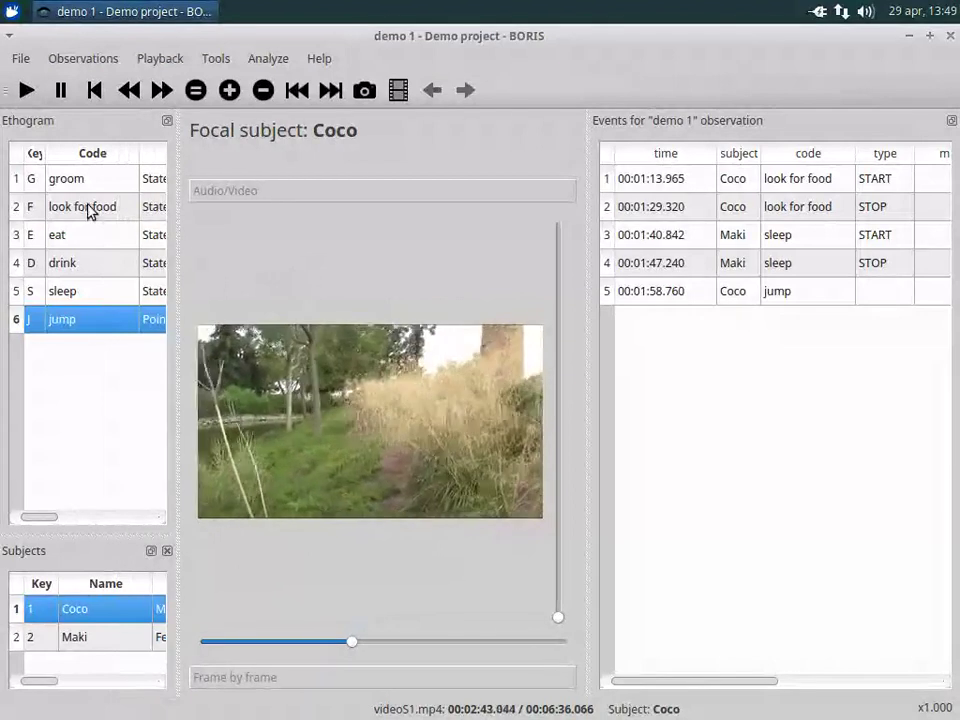
{"action": "double_click", "coordinate": [90, 208]}
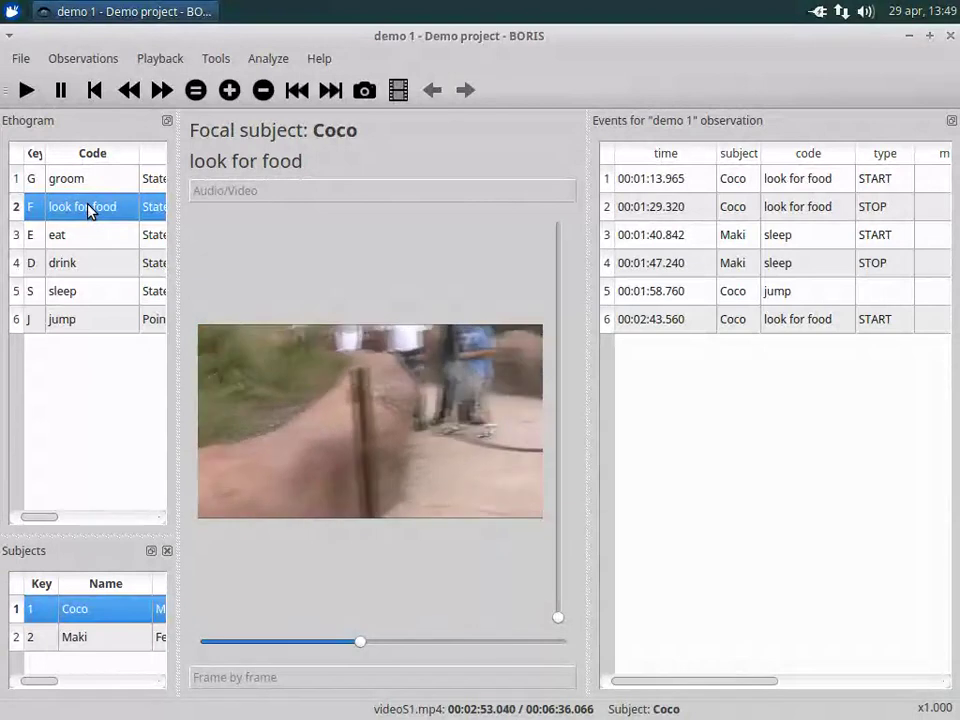
{"action": "double_click", "coordinate": [88, 208]}
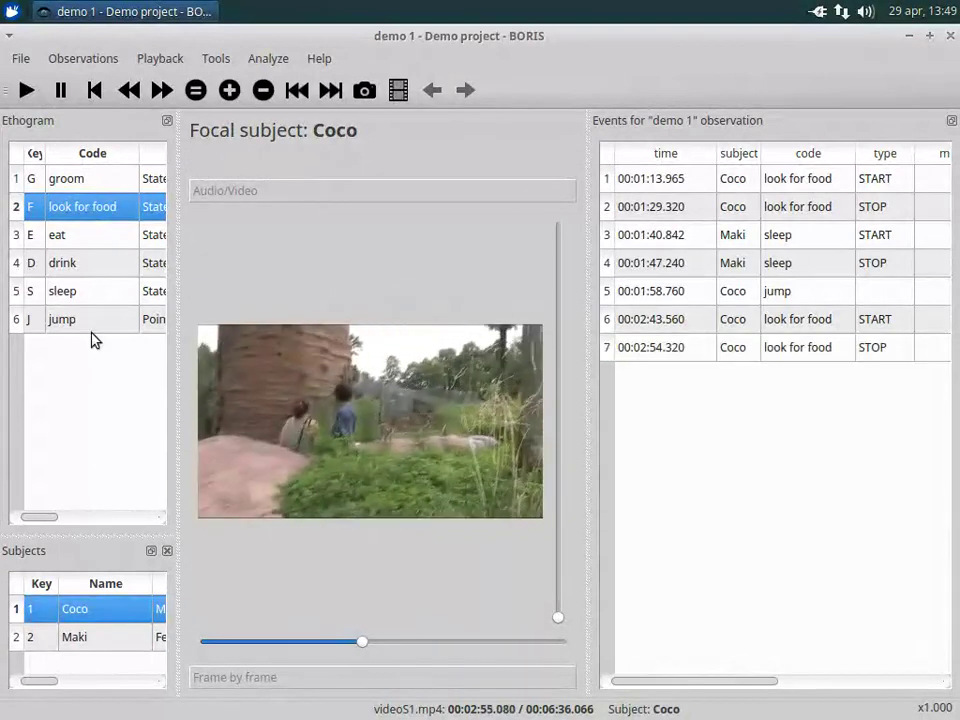
Log Maki's sleep event from 00:02:58.920 to 00:03:14.553
{"action": "double_click", "coordinate": [90, 638]}
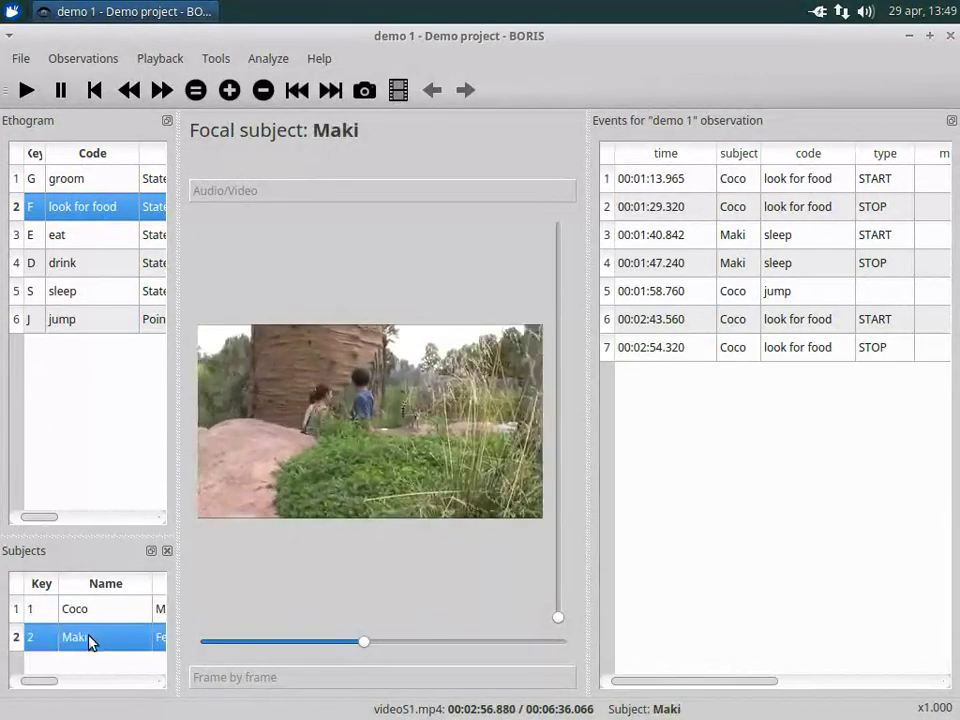
{"action": "double_click", "coordinate": [87, 298]}
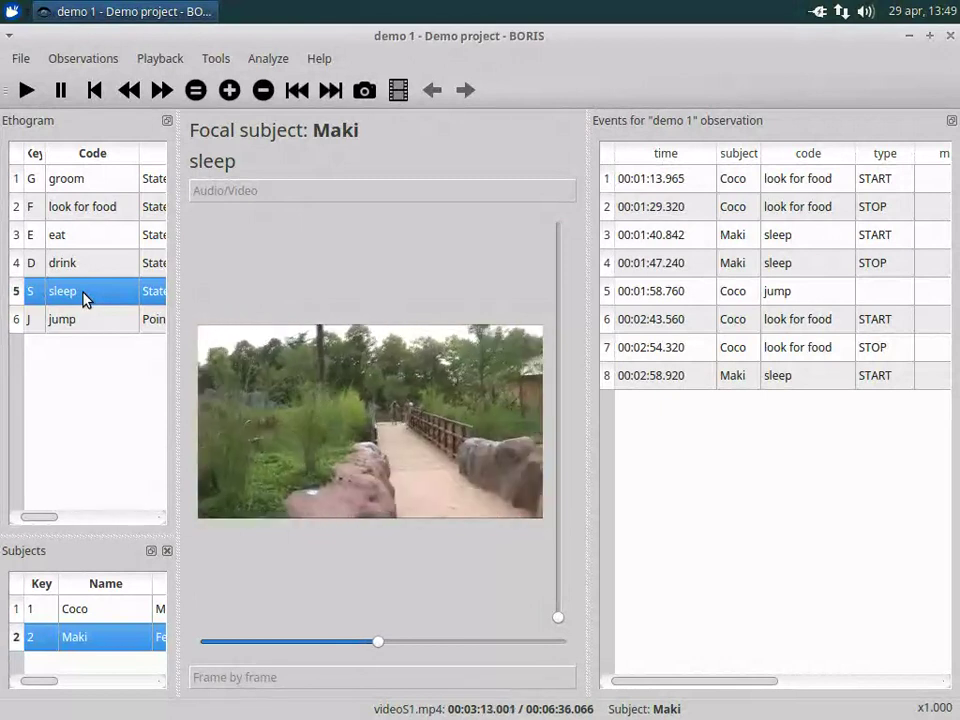
{"action": "double_click", "coordinate": [84, 298]}
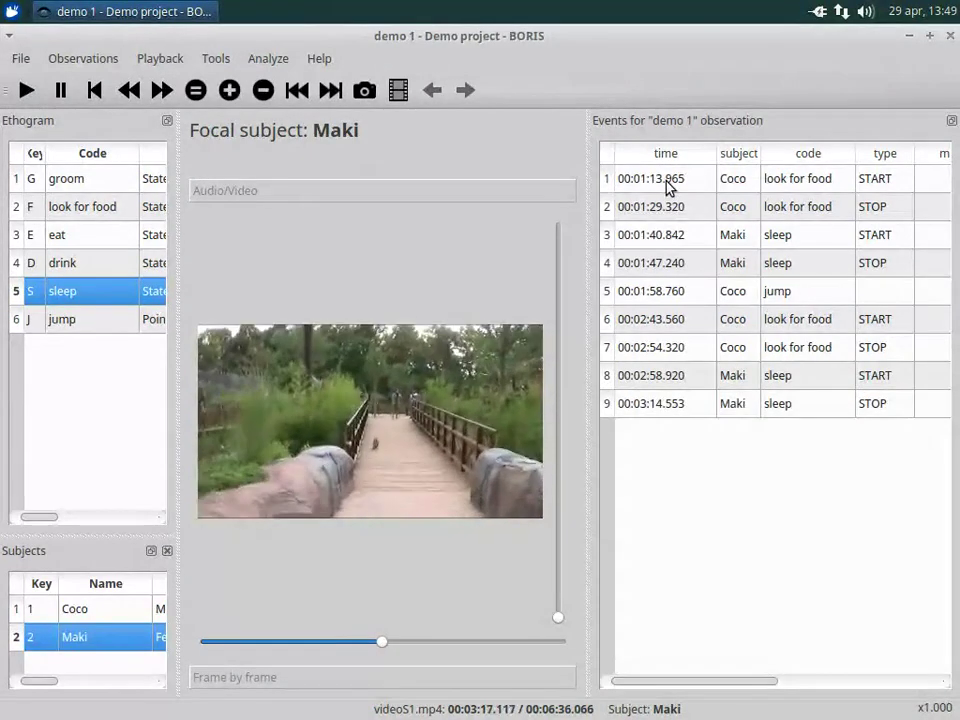
{"action": "double_click", "coordinate": [668, 180]}
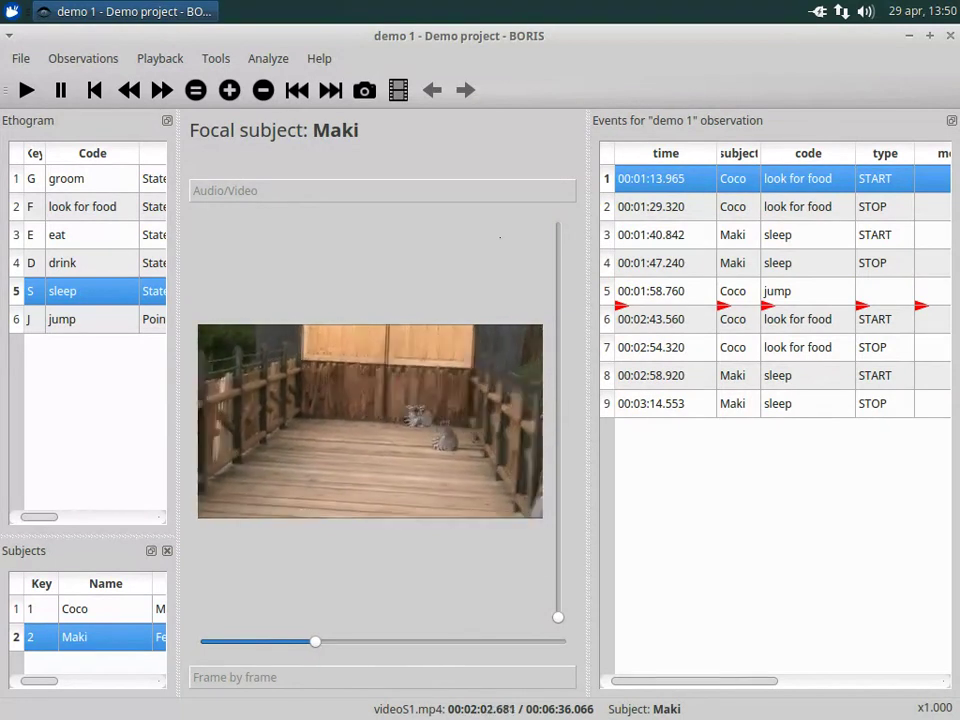
Pause the video at 00:03:18.302 and save that frame as videoS1_198302.png
{"action": "double_click", "coordinate": [660, 403]}
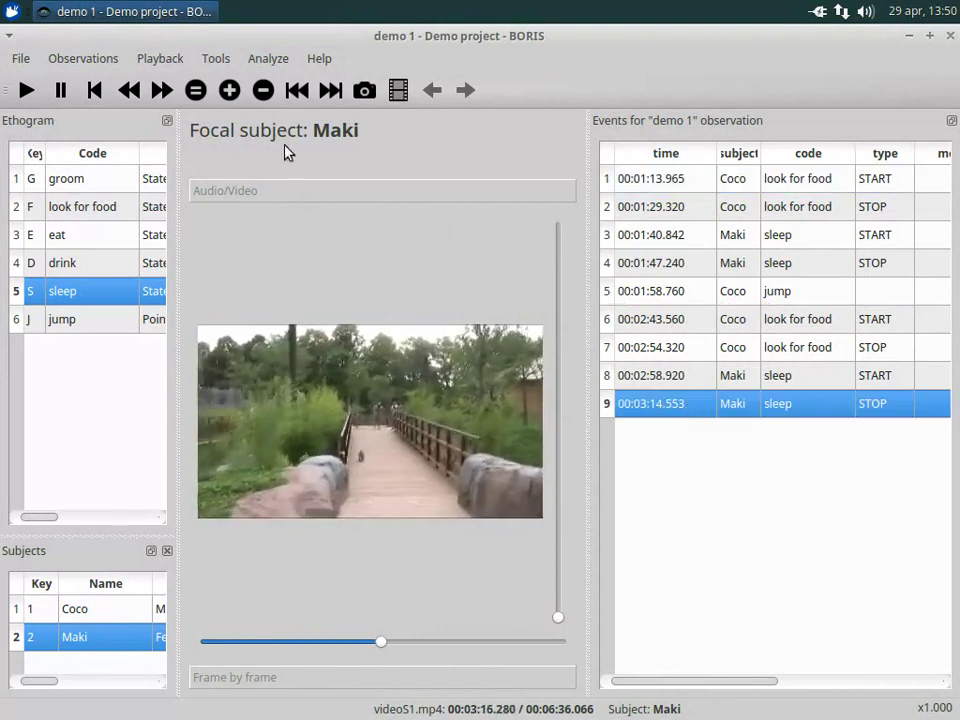
{"action": "left_click", "coordinate": [64, 90]}
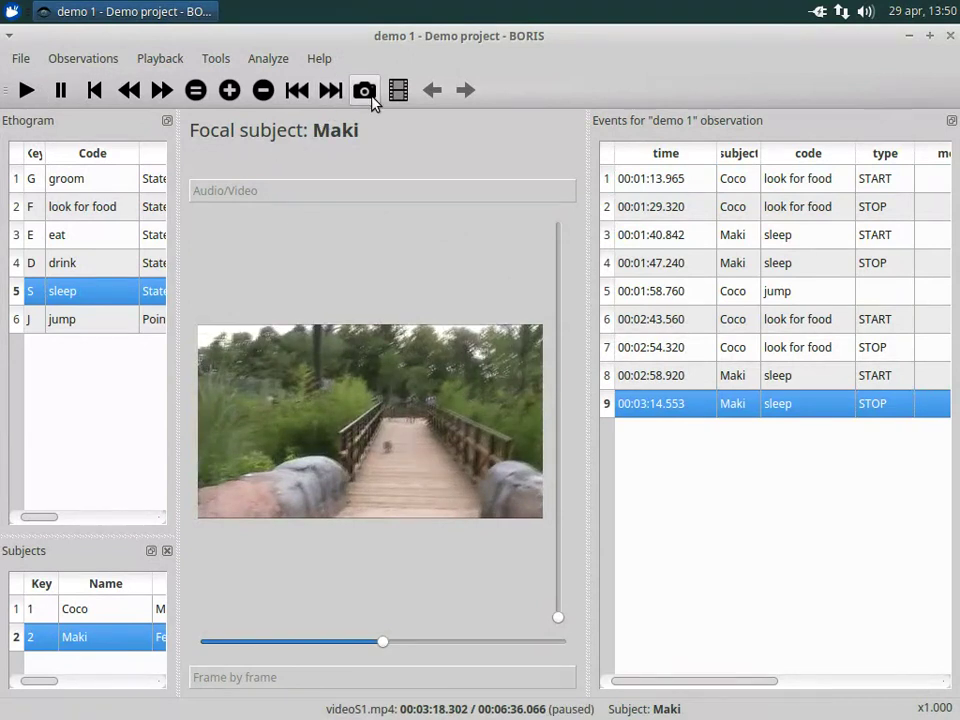
{"action": "left_click", "coordinate": [371, 96]}
Run a time budget on demo 1 for jump, look for food and sleep, enlarging the results window
{"action": "left_click", "coordinate": [268, 60]}
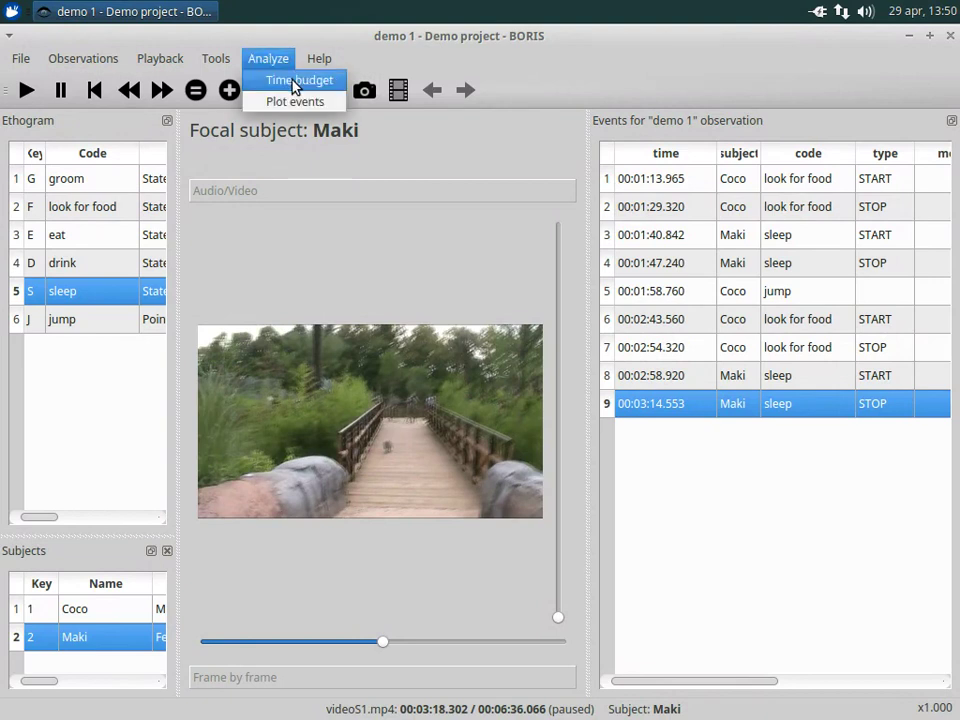
{"action": "left_click", "coordinate": [295, 83]}
{"action": "left_click", "coordinate": [231, 184]}
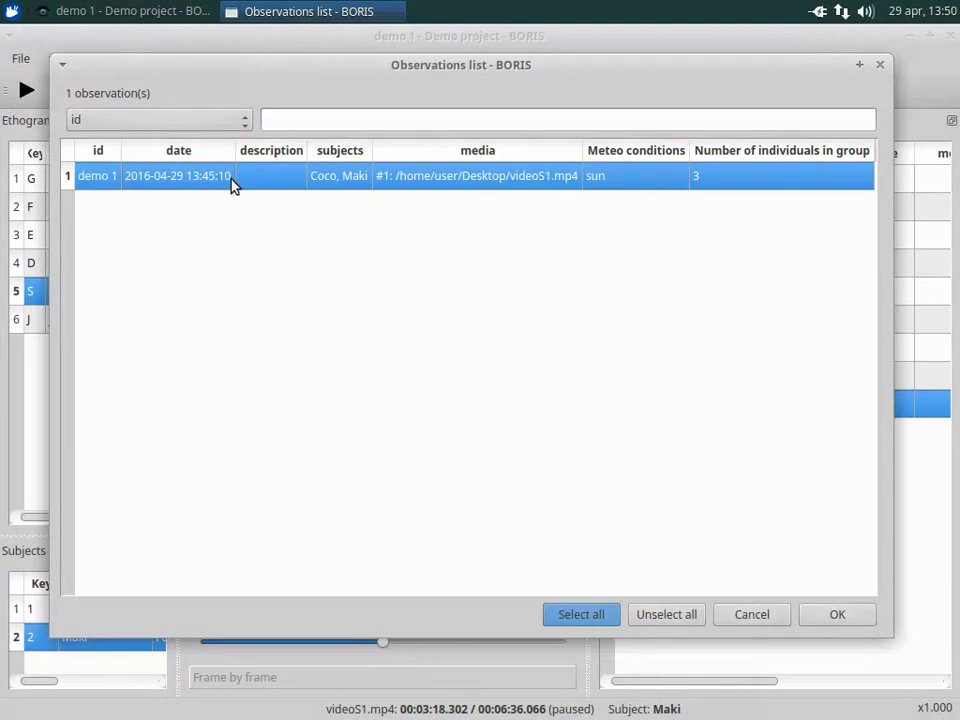
{"action": "left_click", "coordinate": [839, 622]}
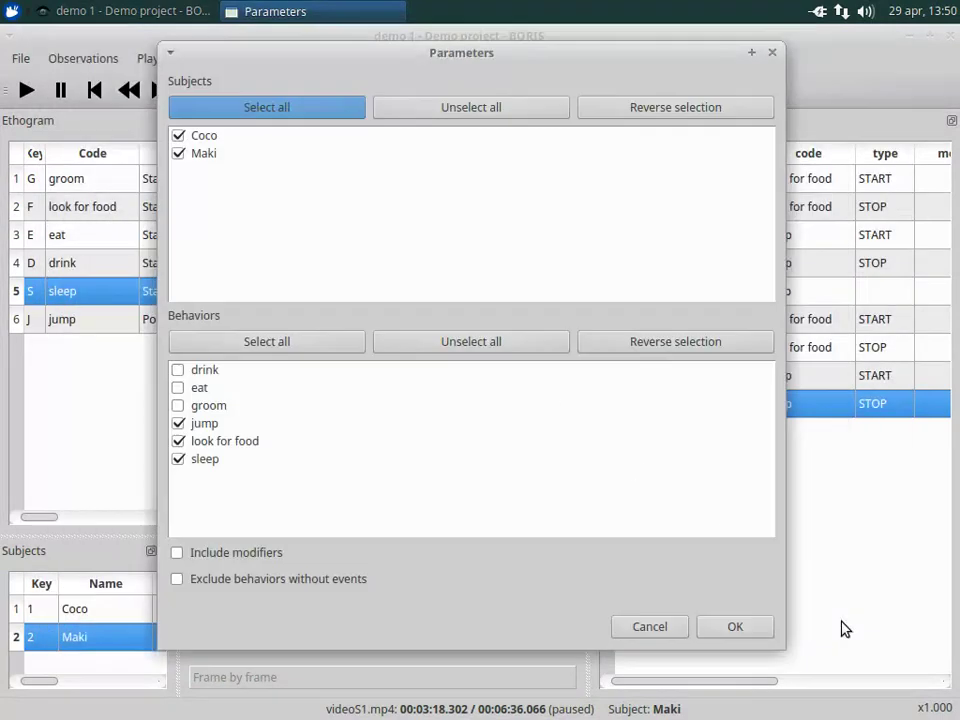
{"action": "left_click", "coordinate": [736, 627]}
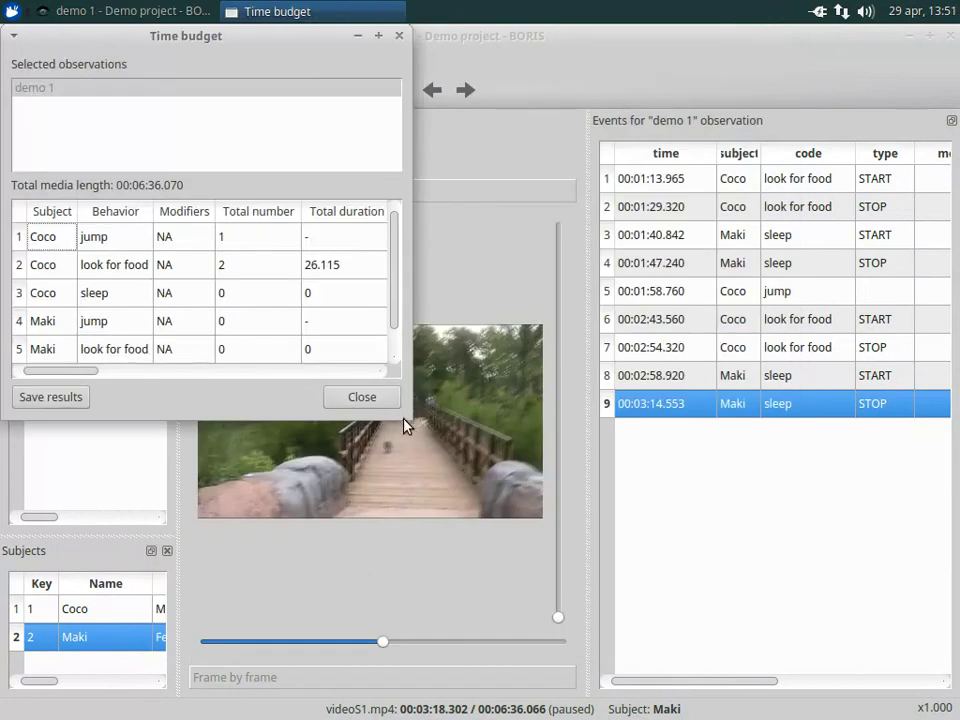
{"action": "left_click_drag", "start_coordinate": [405, 412], "coordinate": [951, 604]}
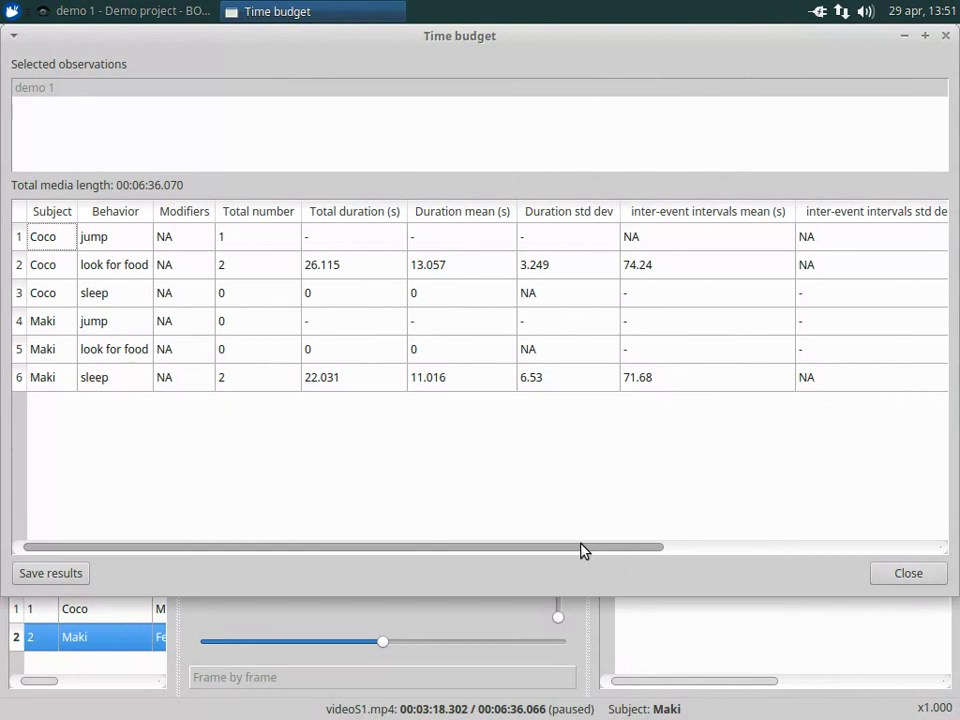
{"action": "mouse_move", "coordinate": [580, 554]}
{"action": "left_mouse_down"}
{"action": "mouse_move", "coordinate": [847, 570]}
{"action": "mouse_move", "coordinate": [577, 546]}
{"action": "left_mouse_up"}
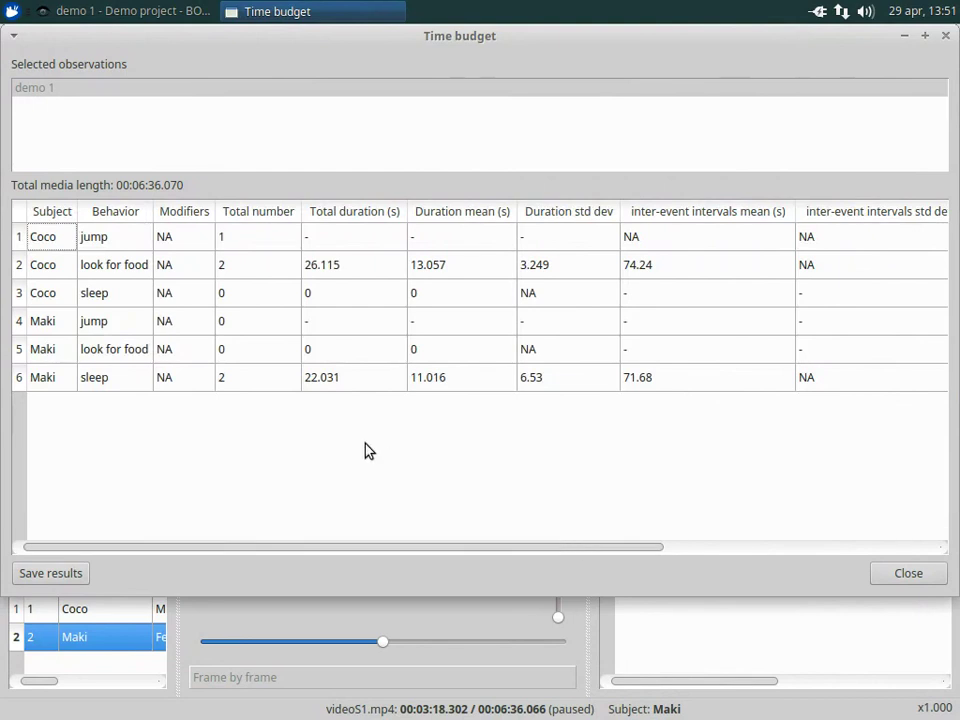
Export the time budget as tab-separated demo1.tsv to the Desktop and close the Time budget window
{"action": "left_click", "coordinate": [67, 572]}
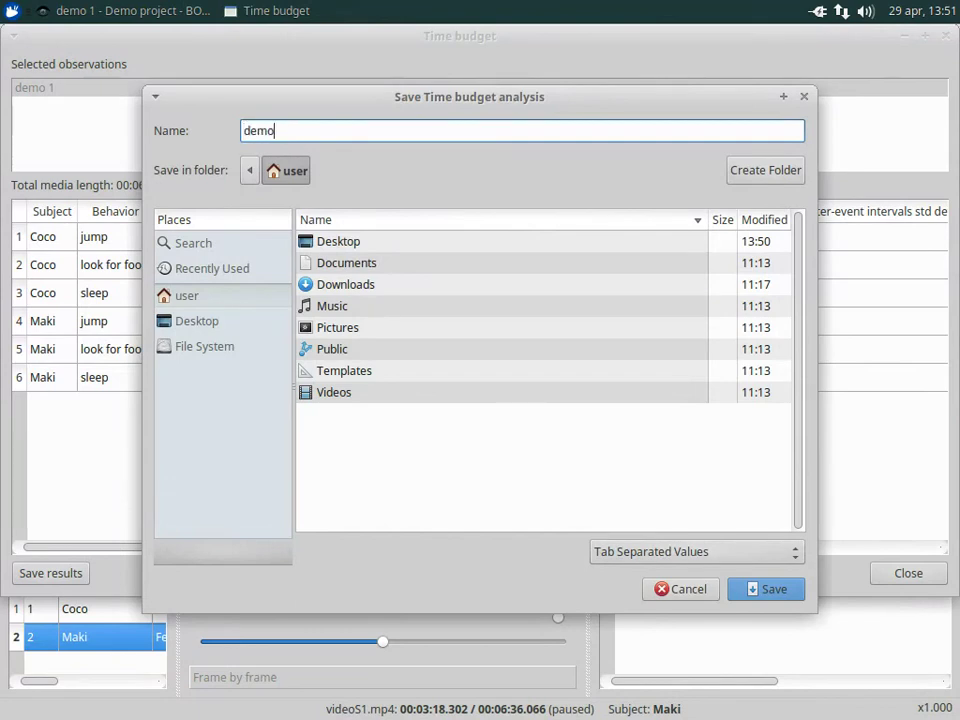
{"action": "type", "text": ".tsv"}
{"action": "left_click", "coordinate": [199, 324]}
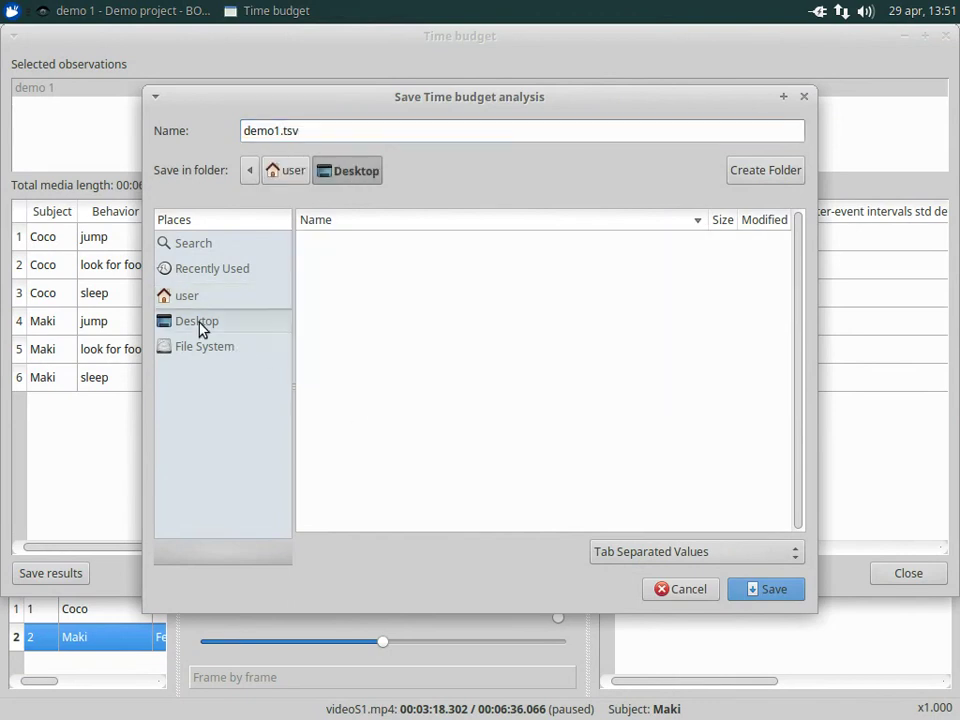
{"action": "left_click", "coordinate": [771, 594]}
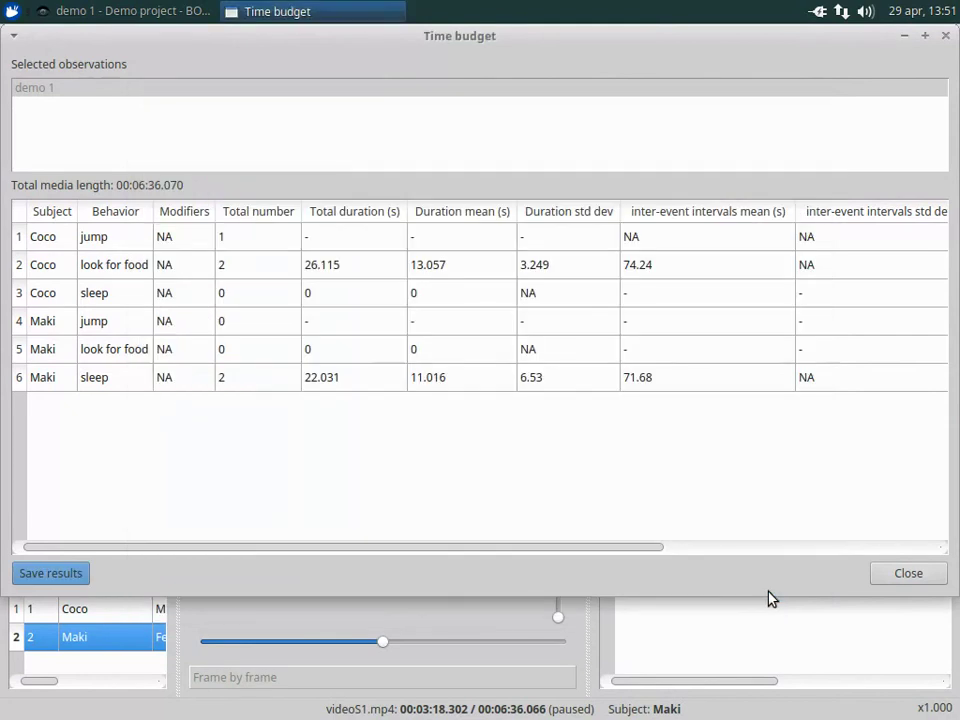
{"action": "left_click", "coordinate": [945, 36]}
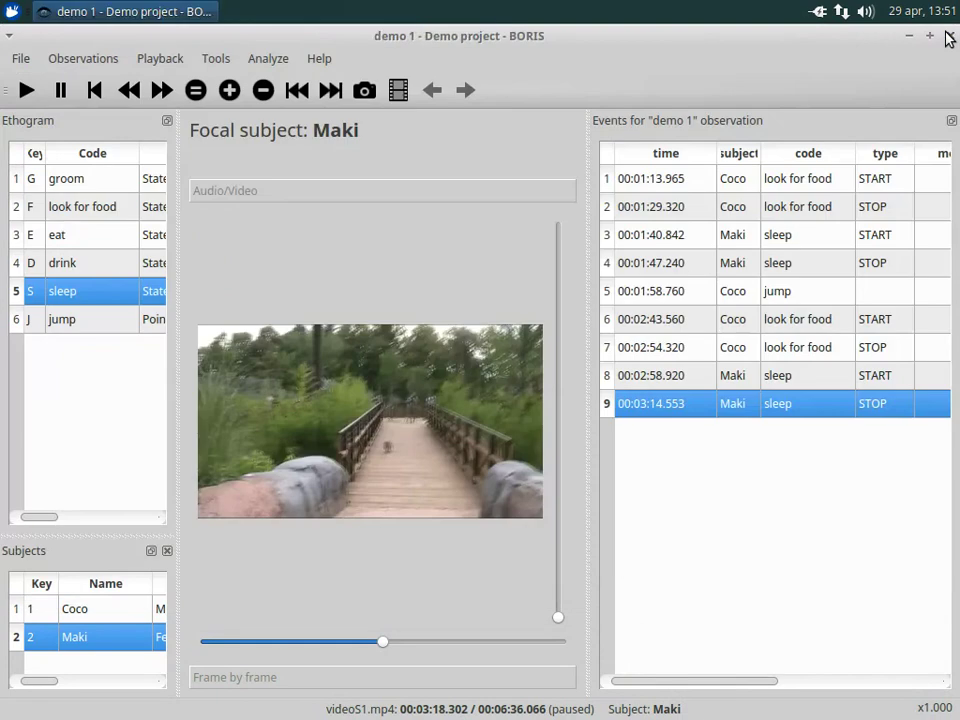
Plot demo 1's events as a time diagram covering Coco and Maki's behaviours
{"action": "left_click", "coordinate": [268, 60]}
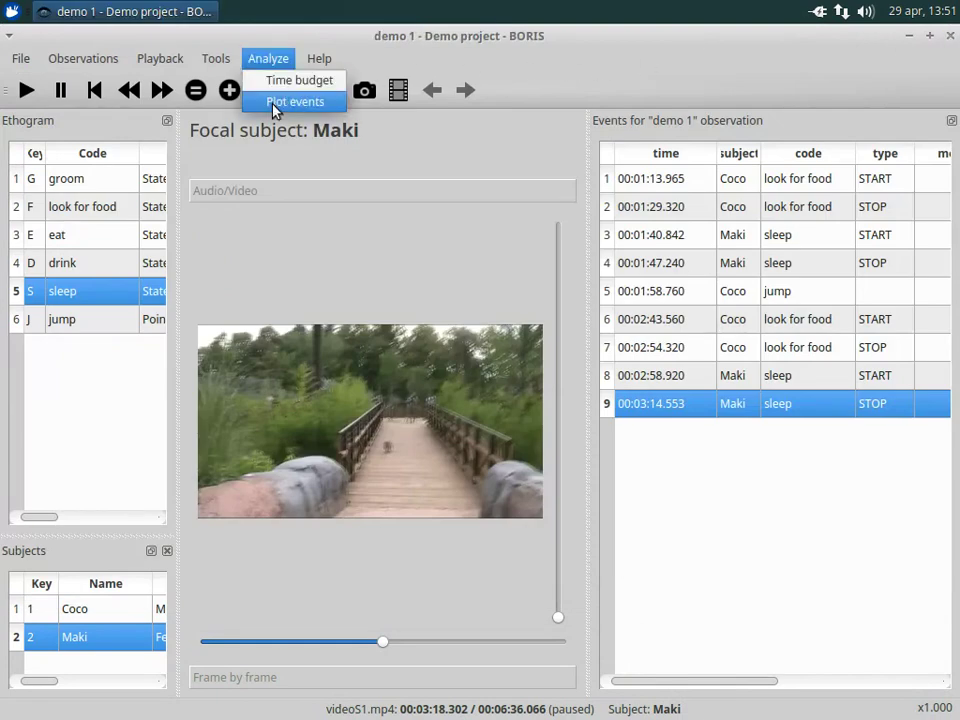
{"action": "left_click", "coordinate": [274, 102]}
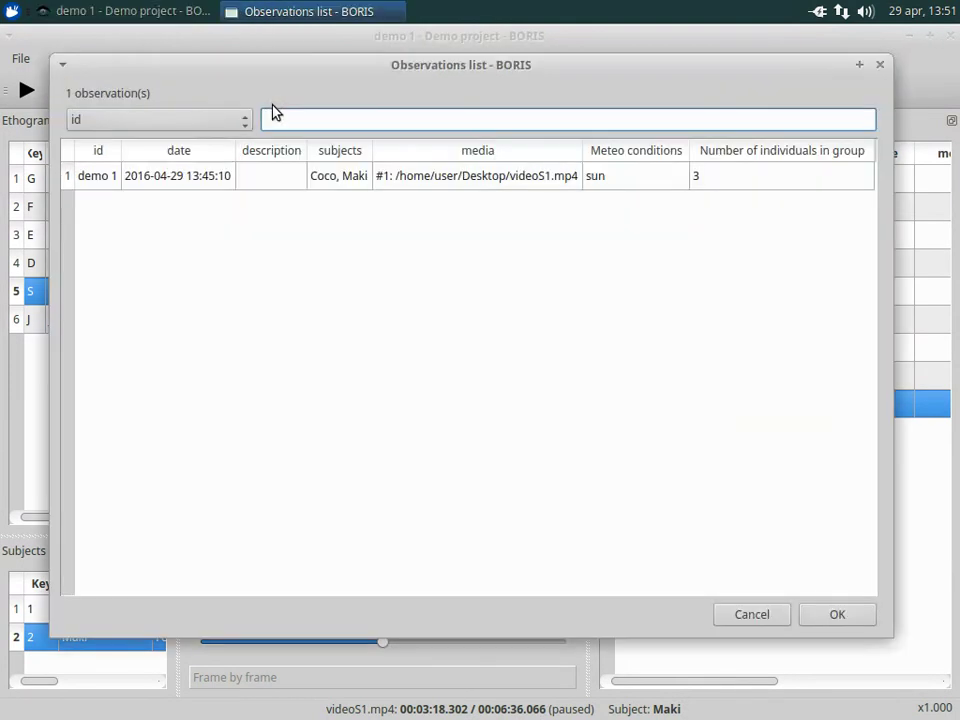
{"action": "left_click", "coordinate": [339, 180]}
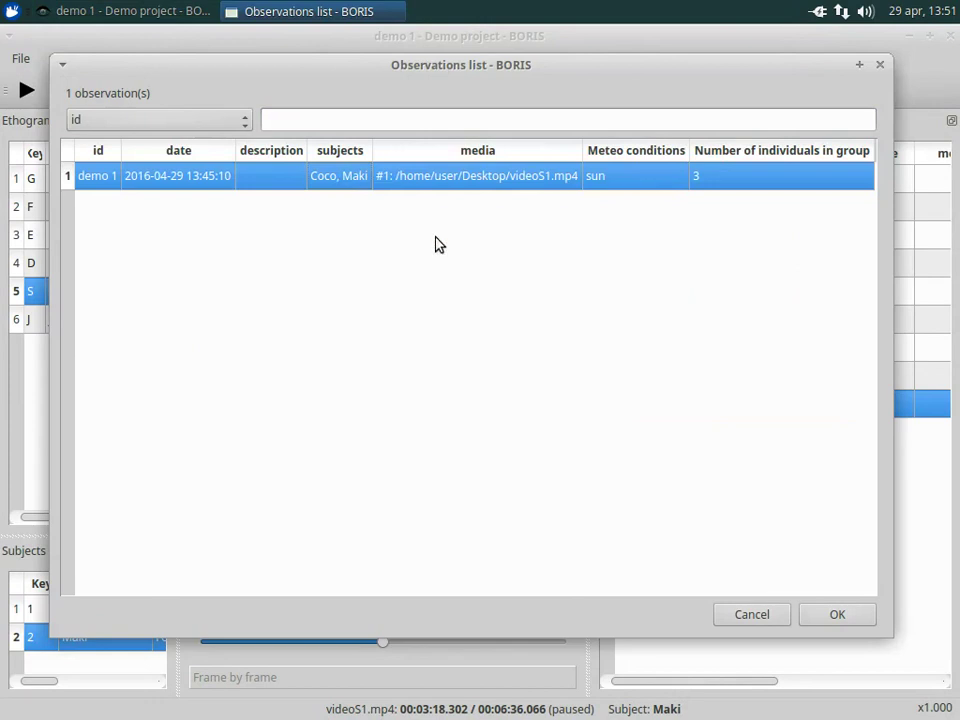
{"action": "left_click", "coordinate": [816, 619]}
{"action": "left_click", "coordinate": [713, 630]}
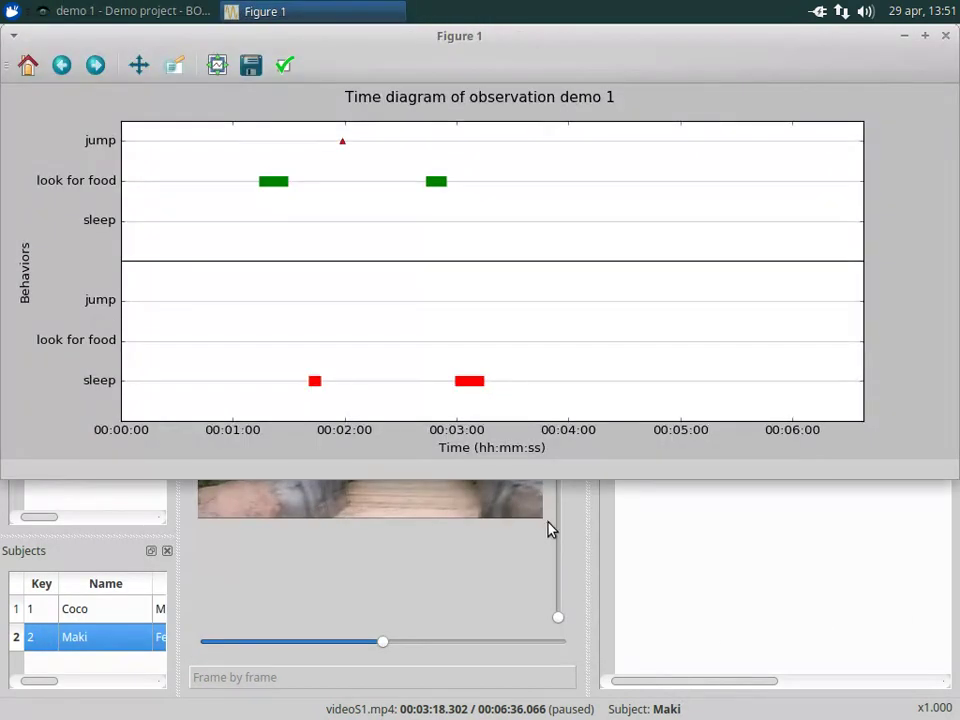
Save the demo 1 time diagram to the Desktop as figure_1.png and close Figure 1
{"action": "left_click", "coordinate": [250, 66]}
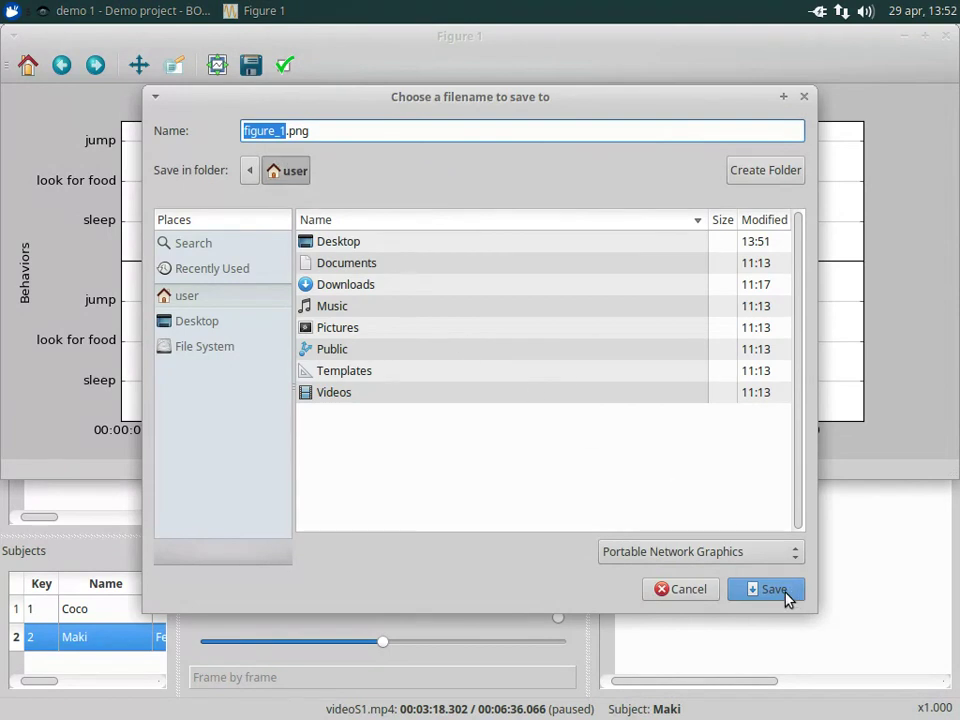
{"action": "left_click", "coordinate": [208, 322]}
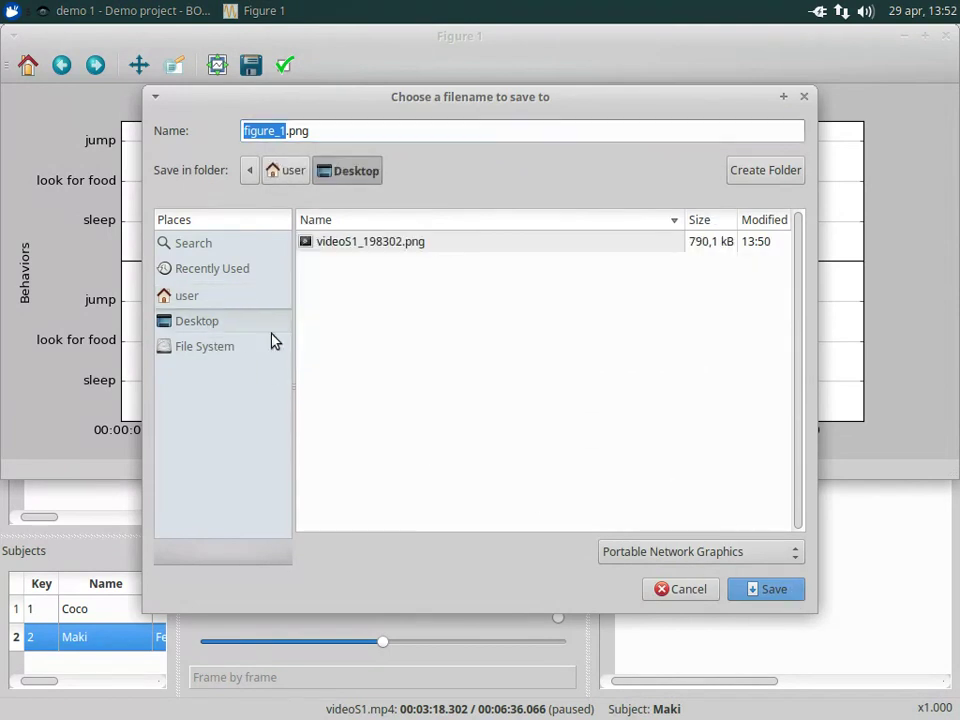
{"action": "left_click", "coordinate": [775, 592]}
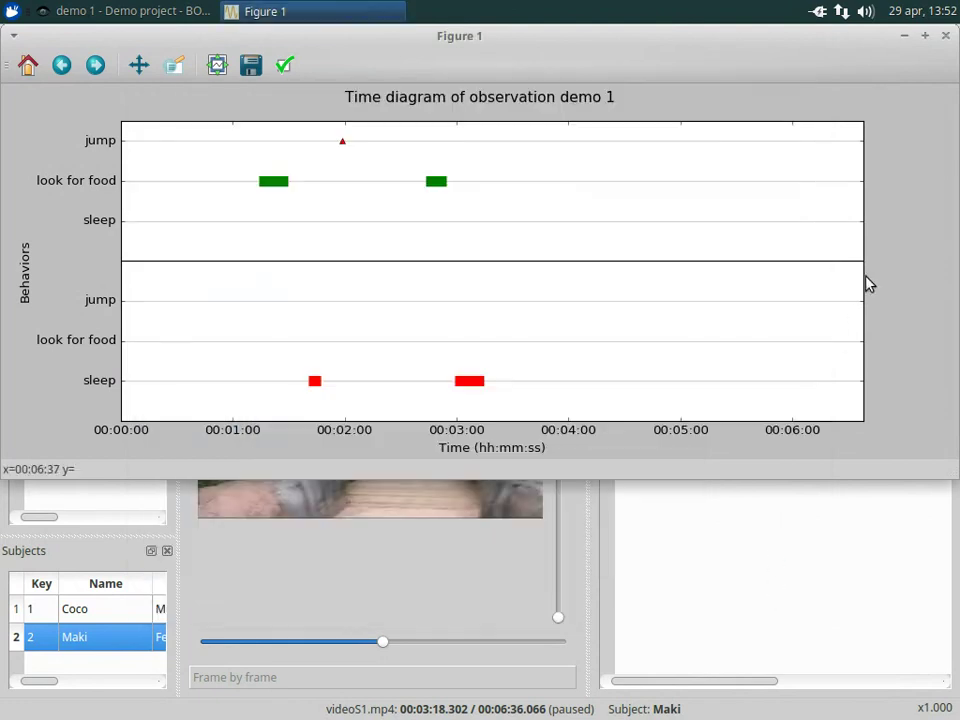
{"action": "left_click", "coordinate": [946, 35]}
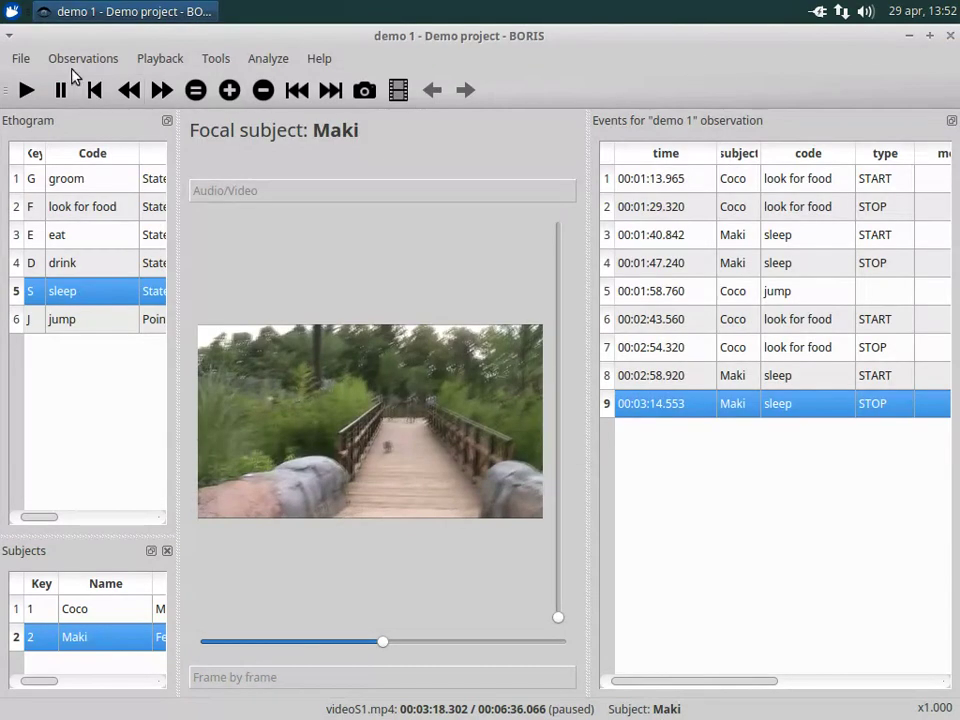
Save the project, close the demo 1 observation and quit BORIS
{"action": "left_click", "coordinate": [18, 56]}
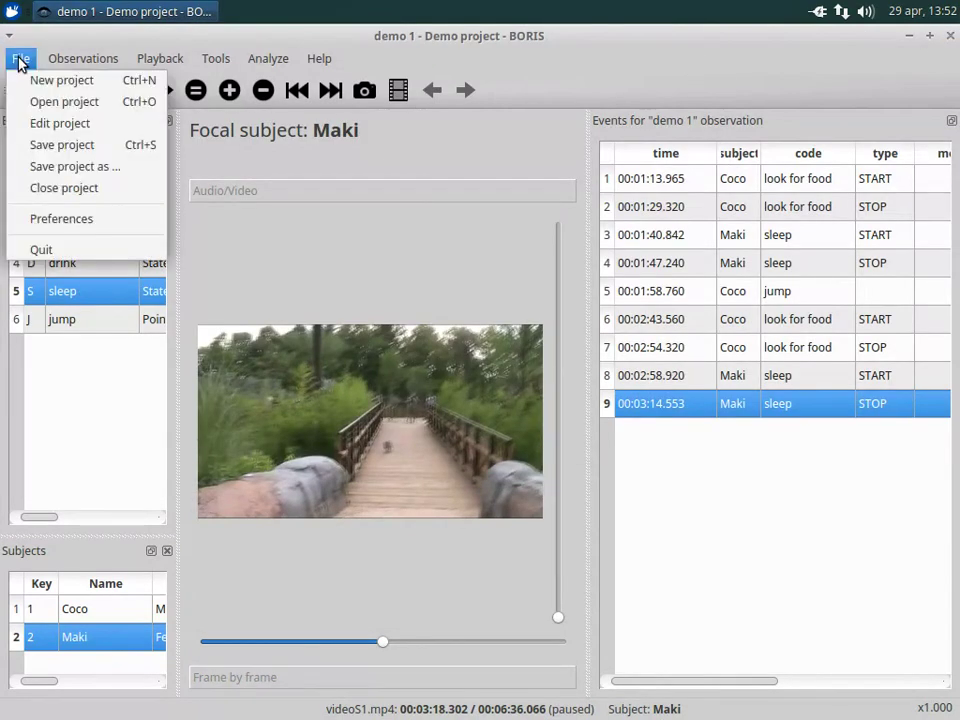
{"action": "left_click", "coordinate": [62, 148]}
{"action": "left_click", "coordinate": [79, 62]}
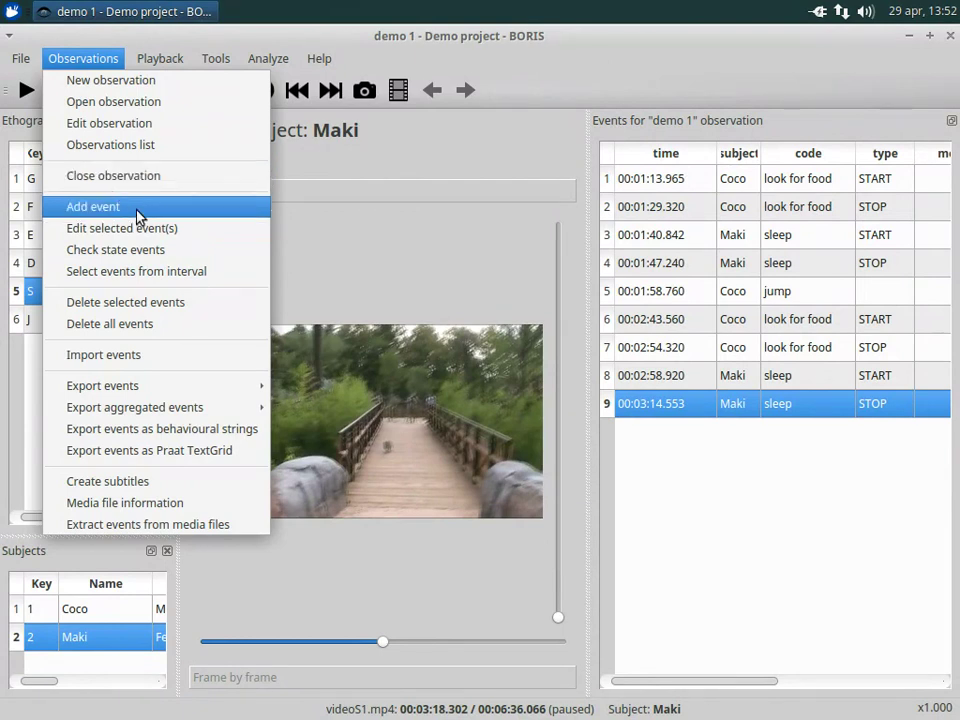
{"action": "left_click", "coordinate": [131, 177]}
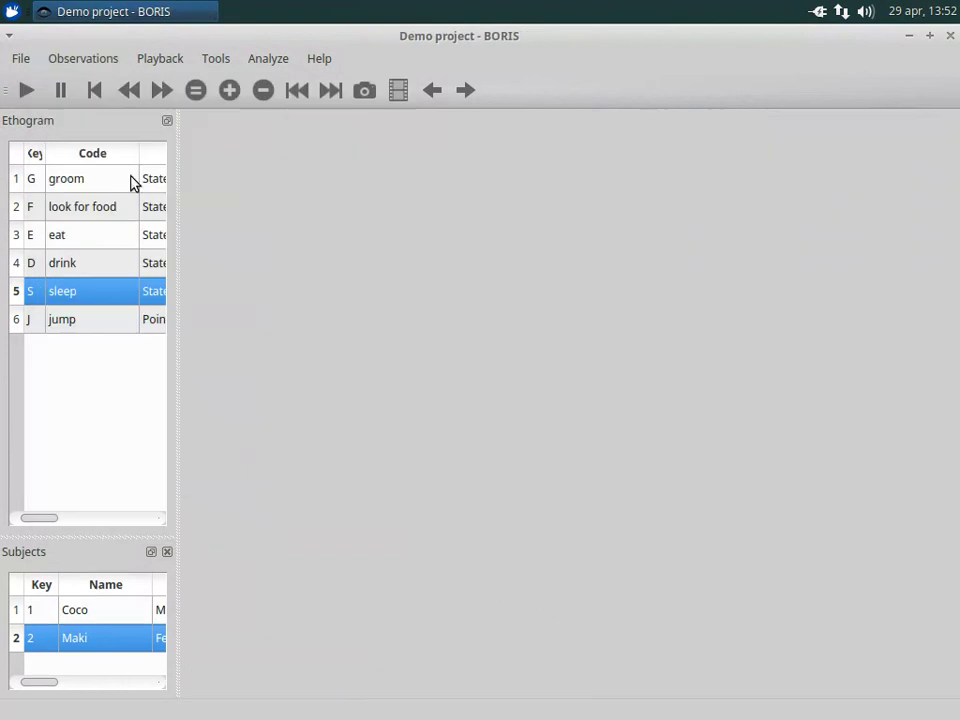
{"action": "left_click", "coordinate": [22, 59]}
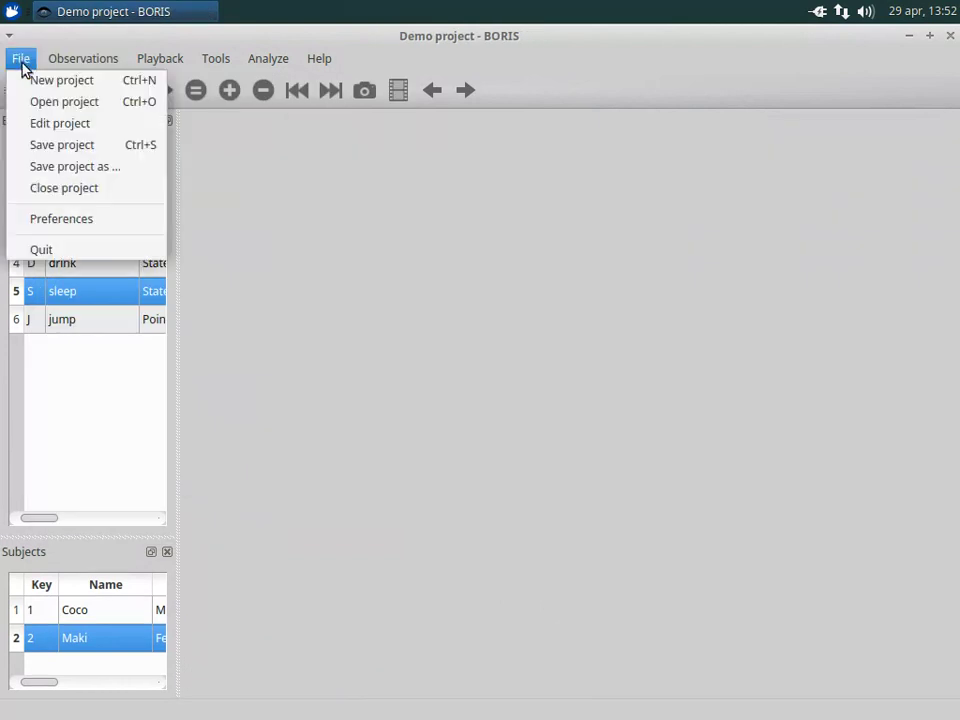
{"action": "left_click", "coordinate": [73, 250]}
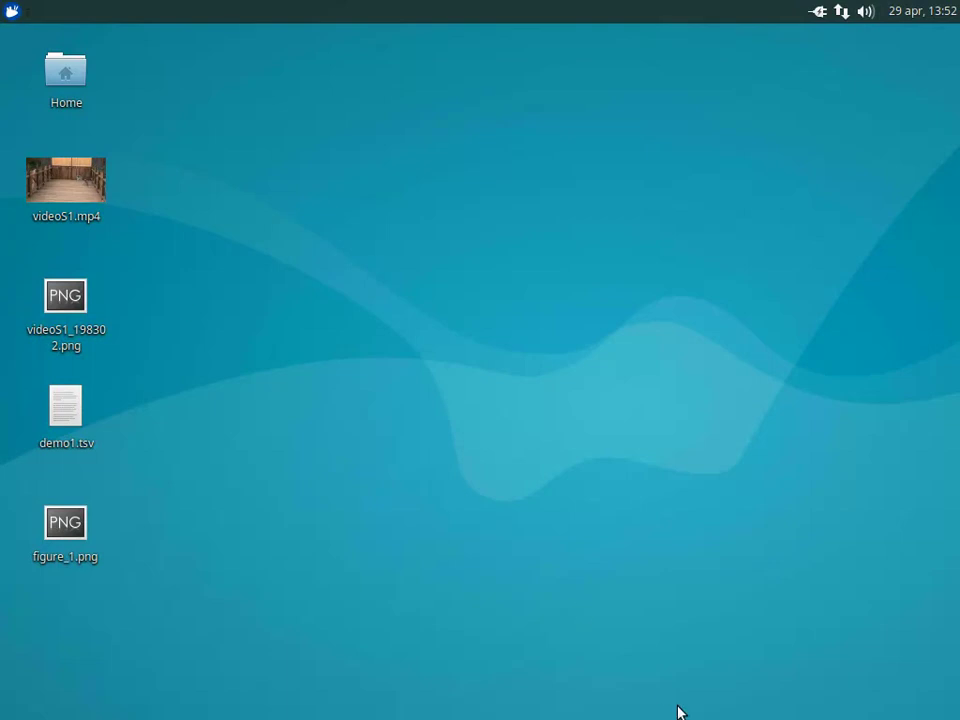
View figure_1.png on the desktop, then open demo1.tsv in the spreadsheet
{"action": "double_click", "coordinate": [57, 521]}
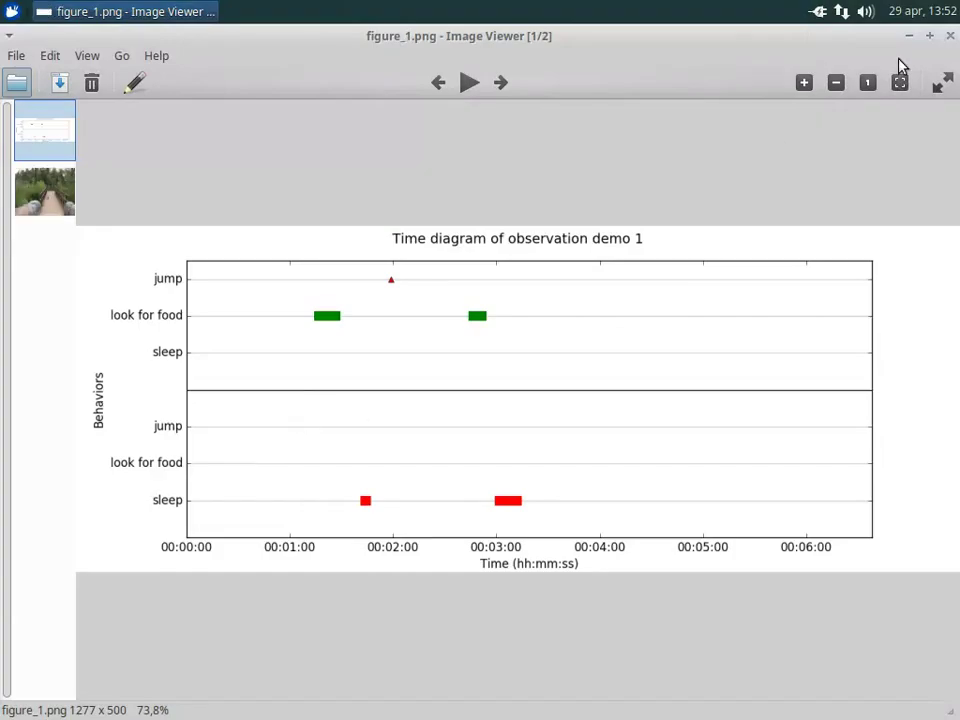
{"action": "left_click", "coordinate": [950, 35]}
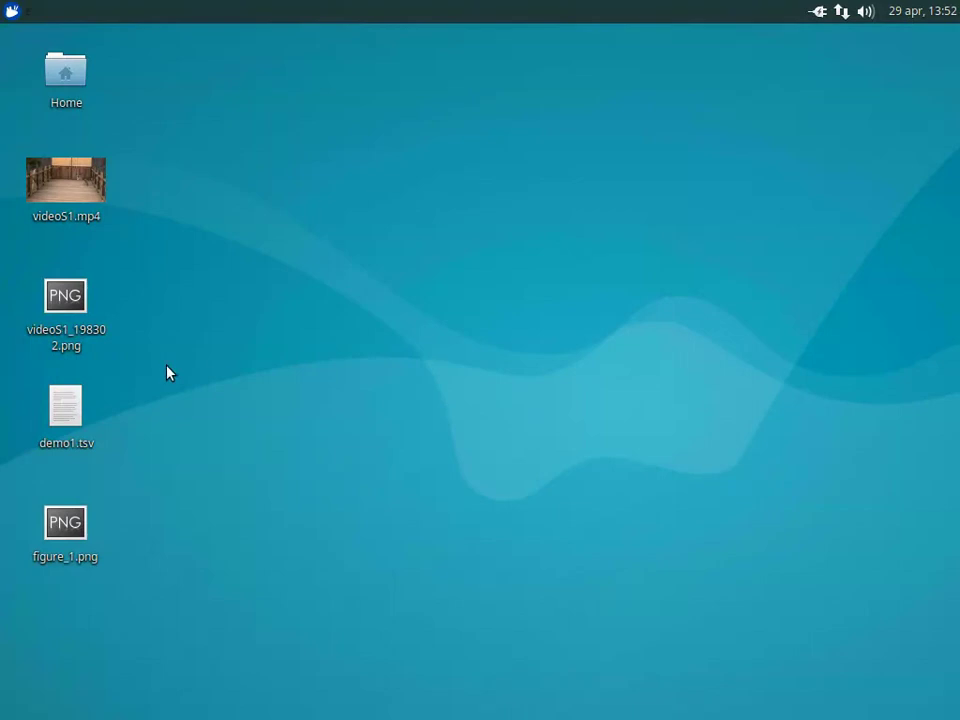
{"action": "double_click", "coordinate": [65, 410]}
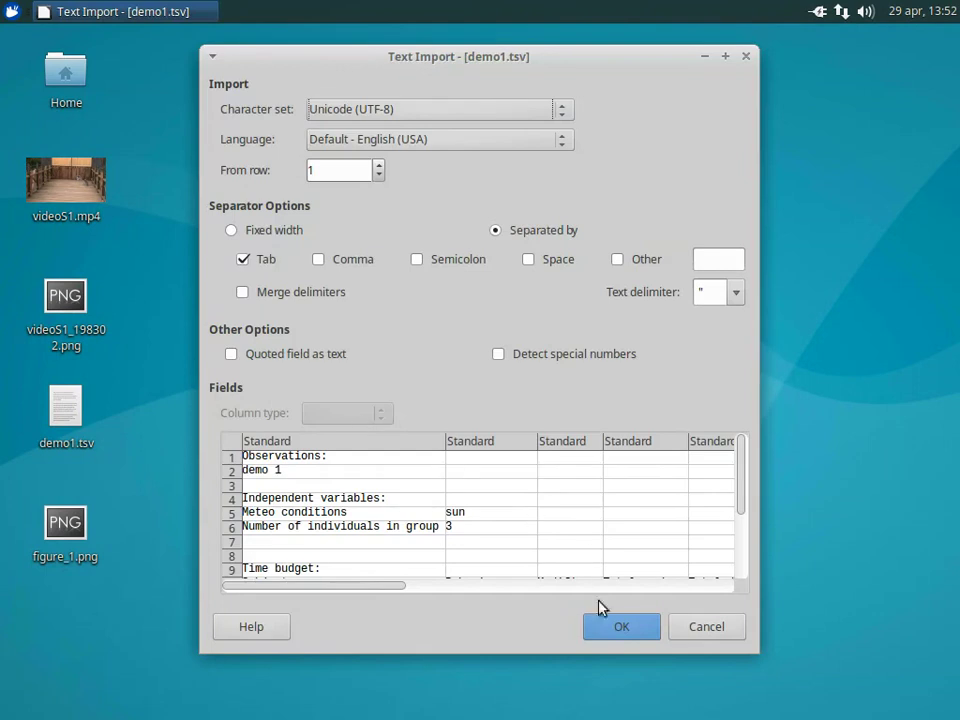
{"action": "left_click", "coordinate": [616, 627]}
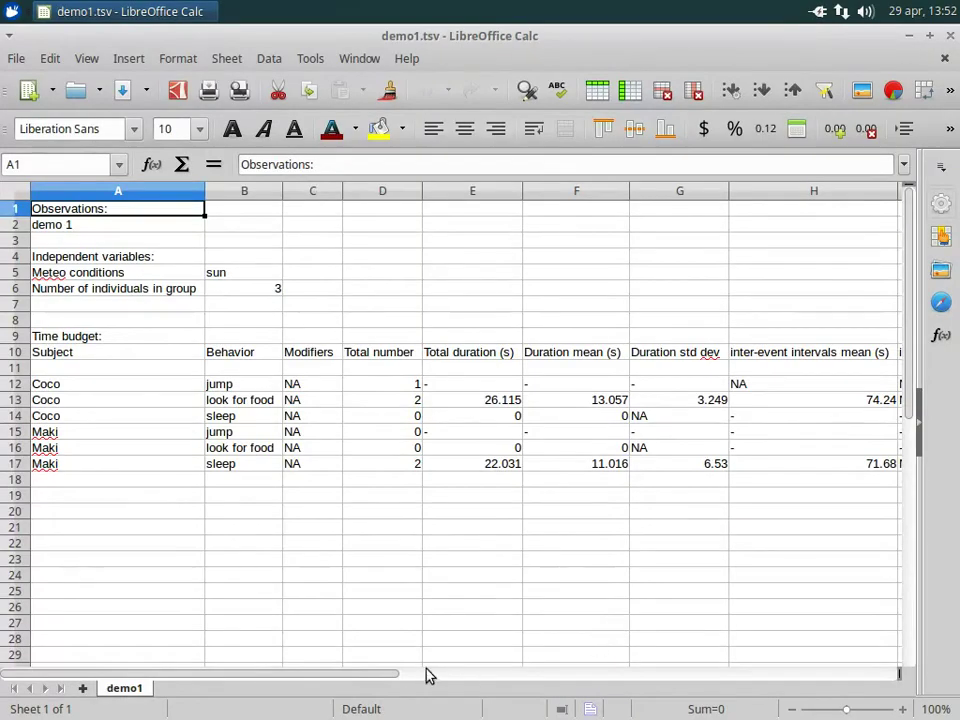
{"action": "left_click_drag", "start_coordinate": [420, 677], "coordinate": [349, 681]}
{"action": "left_click", "coordinate": [950, 35]}
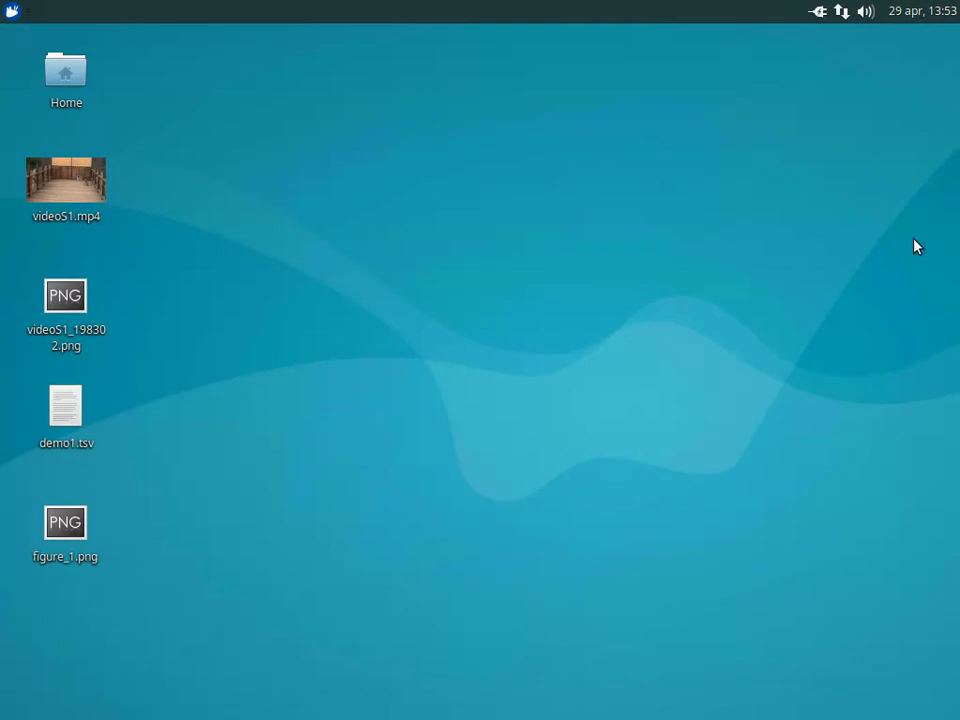